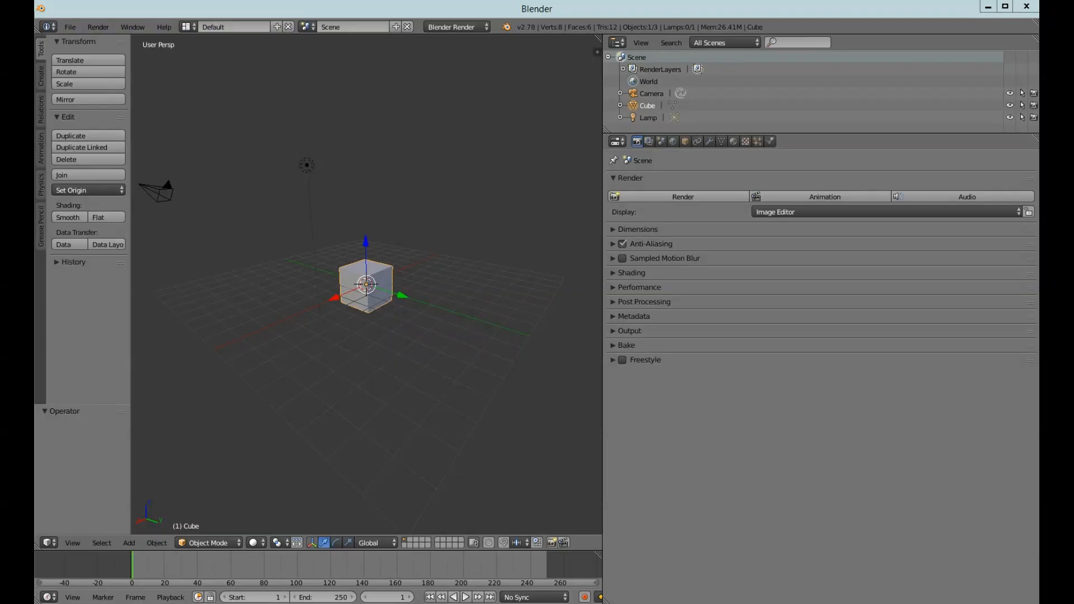
Look through the particle, material, render layer, scene and world properties, ending on the render settings.
{"action": "left_click", "coordinate": [685, 160]}
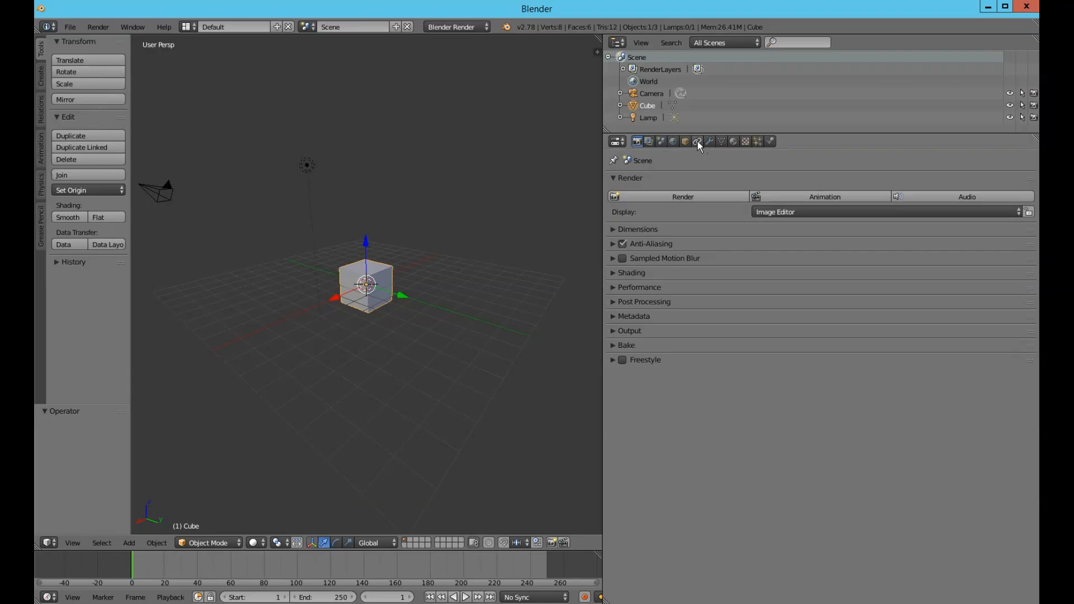
{"action": "left_click", "coordinate": [696, 141]}
{"action": "left_click", "coordinate": [708, 141]}
{"action": "left_click", "coordinate": [745, 141]}
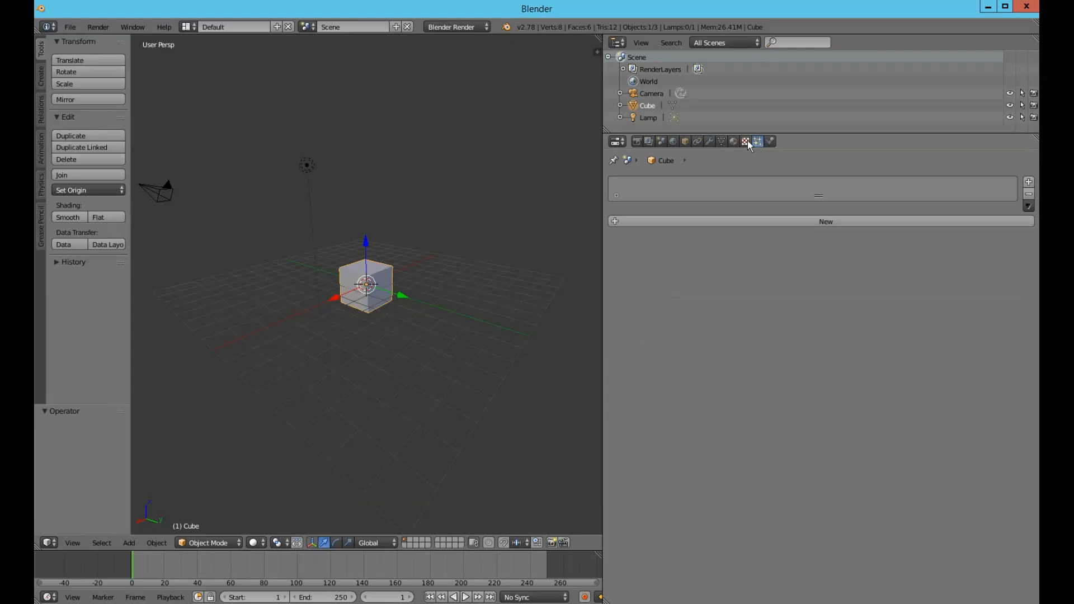
{"action": "left_click", "coordinate": [734, 141]}
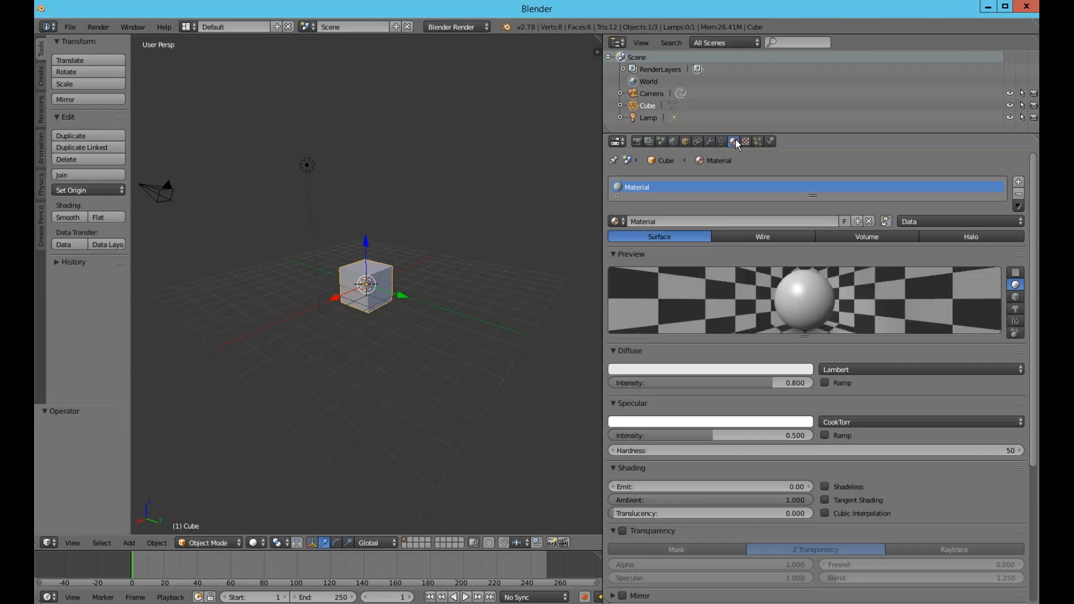
{"action": "left_click", "coordinate": [637, 141]}
{"action": "left_click", "coordinate": [648, 141]}
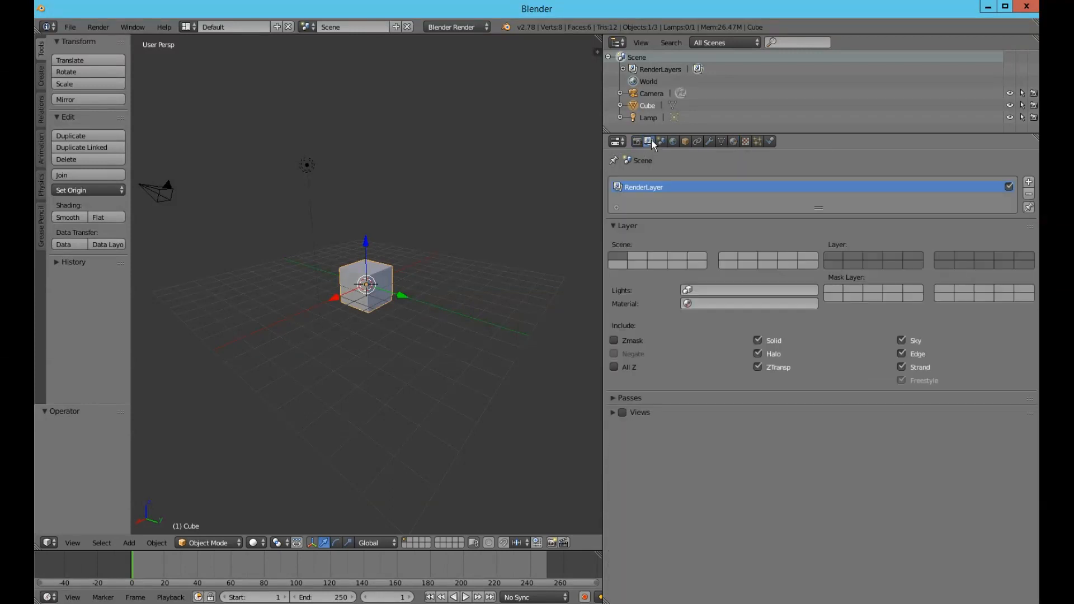
{"action": "left_click", "coordinate": [661, 141]}
{"action": "left_click", "coordinate": [673, 142]}
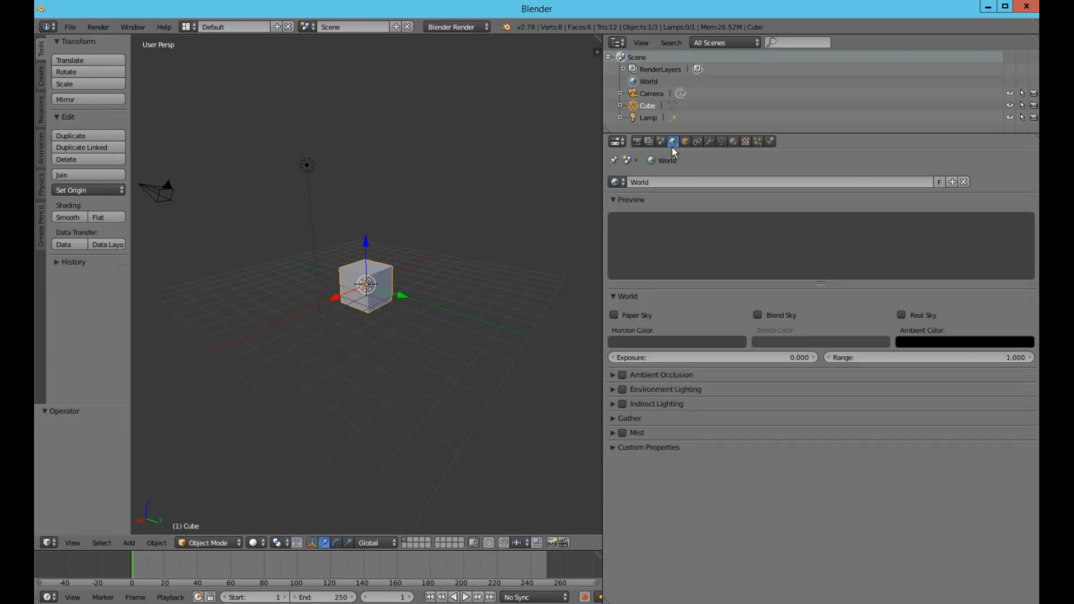
{"action": "left_click", "coordinate": [638, 142]}
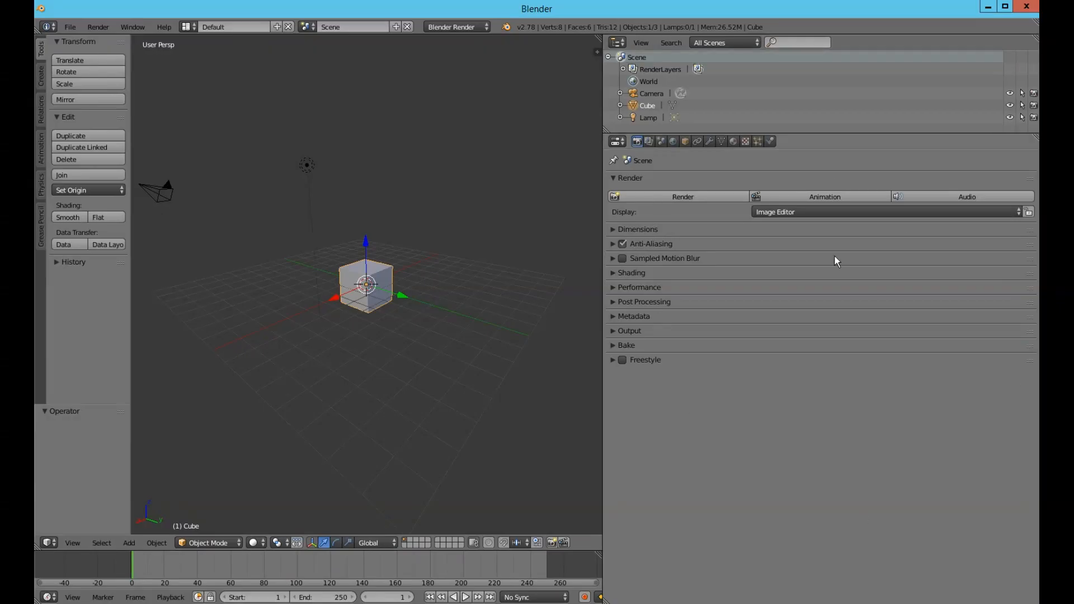
Examine every properties category in order, from render layers through object, constraints, modifiers, data, material and texture to physics, ending on the render settings.
{"action": "left_click", "coordinate": [647, 142]}
{"action": "left_click", "coordinate": [663, 141]}
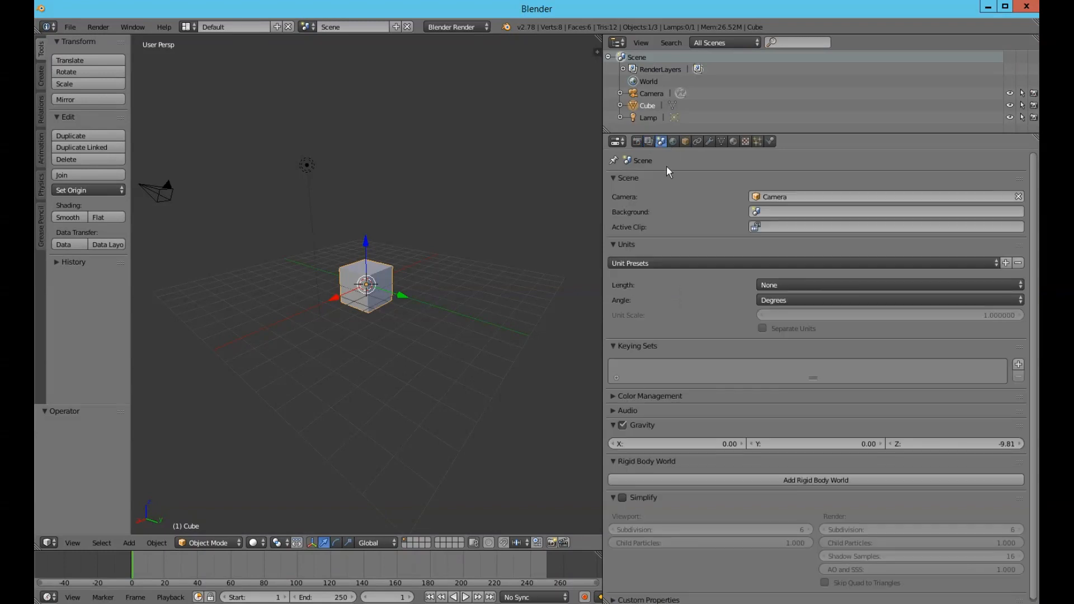
{"action": "left_click", "coordinate": [675, 143]}
{"action": "left_click", "coordinate": [685, 143]}
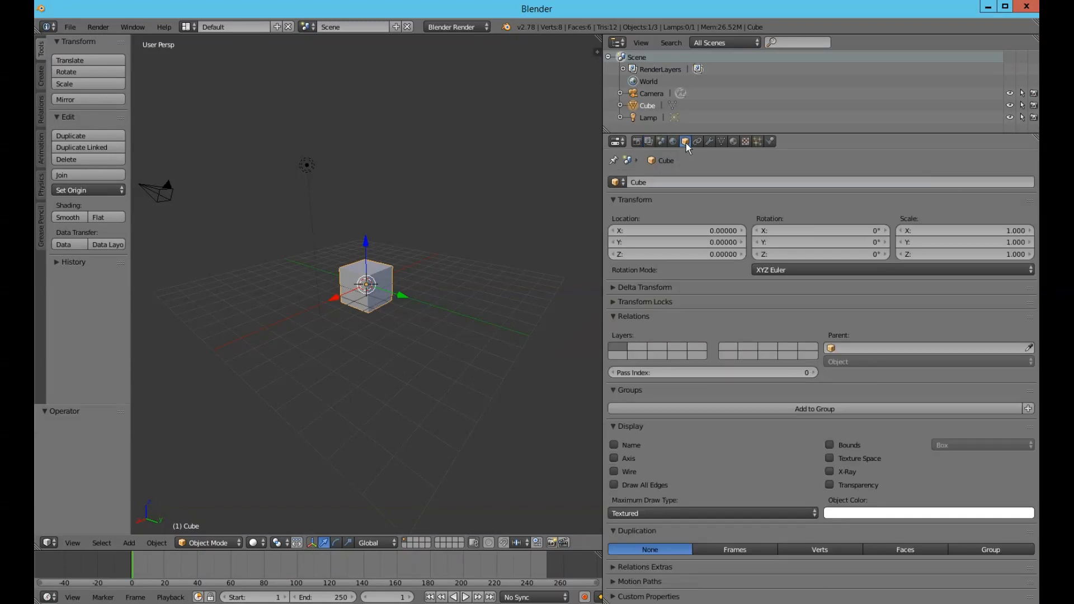
{"action": "left_click", "coordinate": [696, 143]}
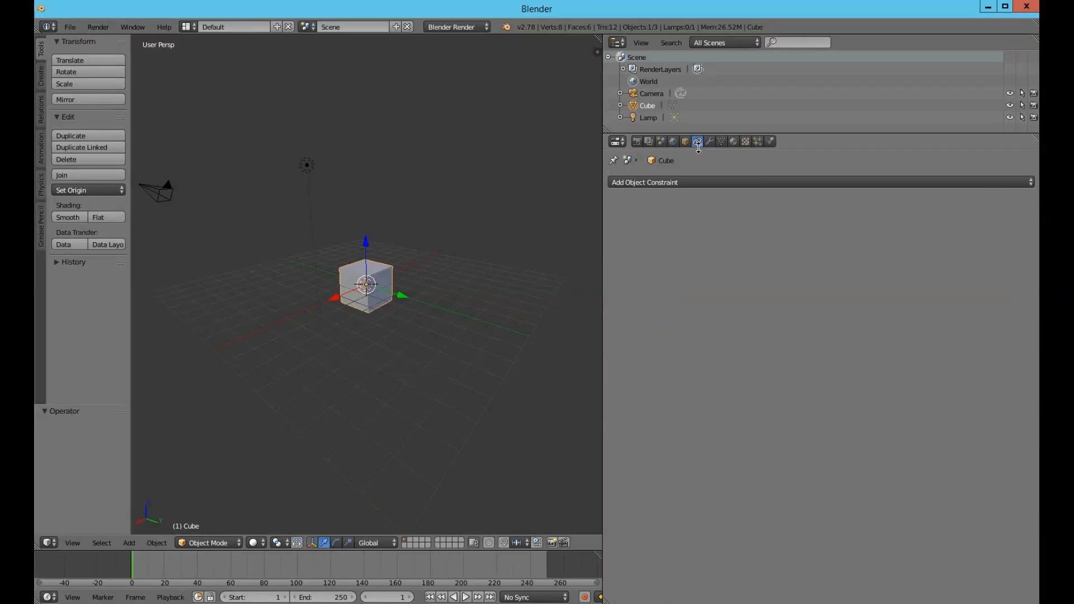
{"action": "left_click", "coordinate": [710, 143]}
{"action": "left_click", "coordinate": [720, 142]}
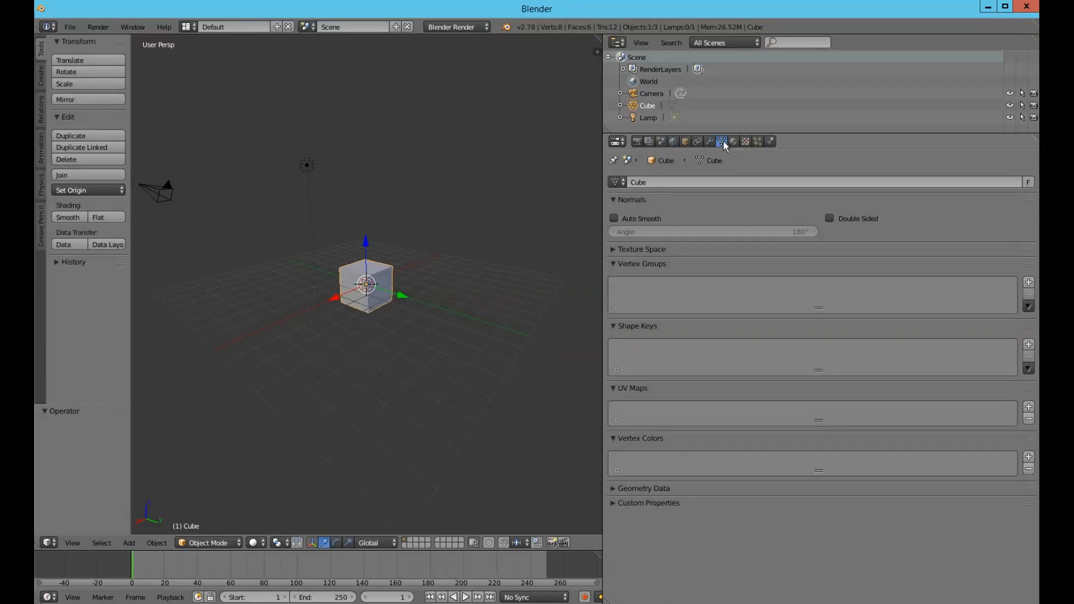
{"action": "left_click", "coordinate": [731, 144]}
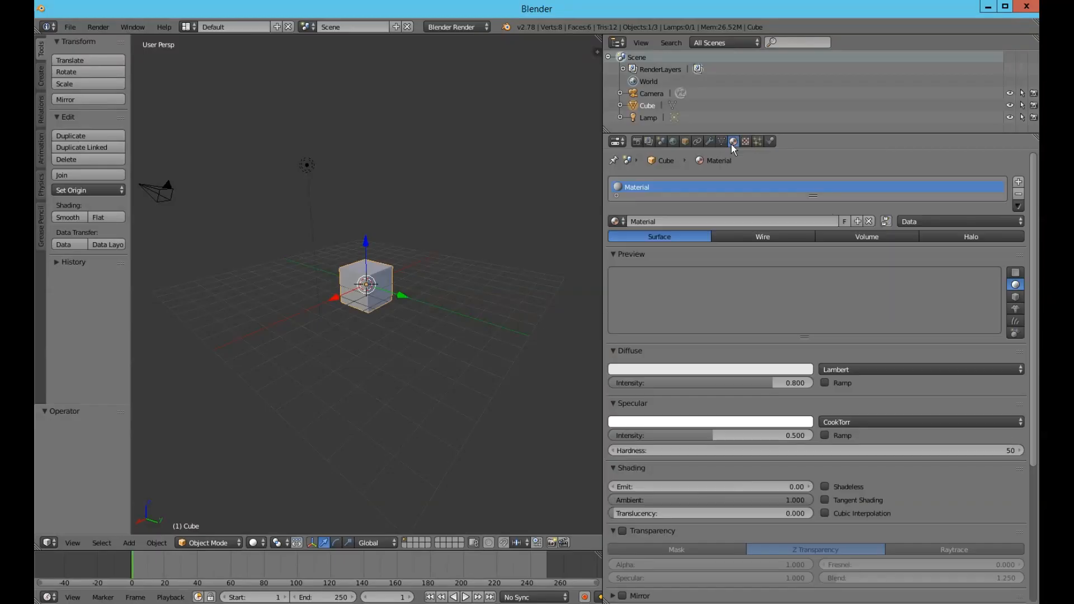
{"action": "left_click", "coordinate": [745, 142]}
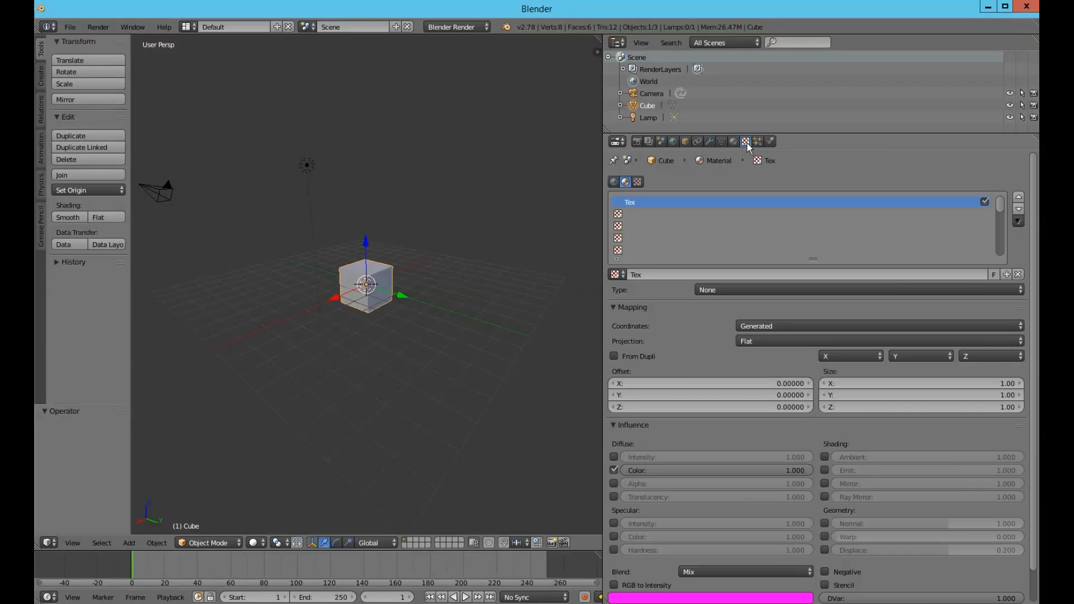
{"action": "left_click", "coordinate": [758, 143]}
{"action": "left_click", "coordinate": [770, 142]}
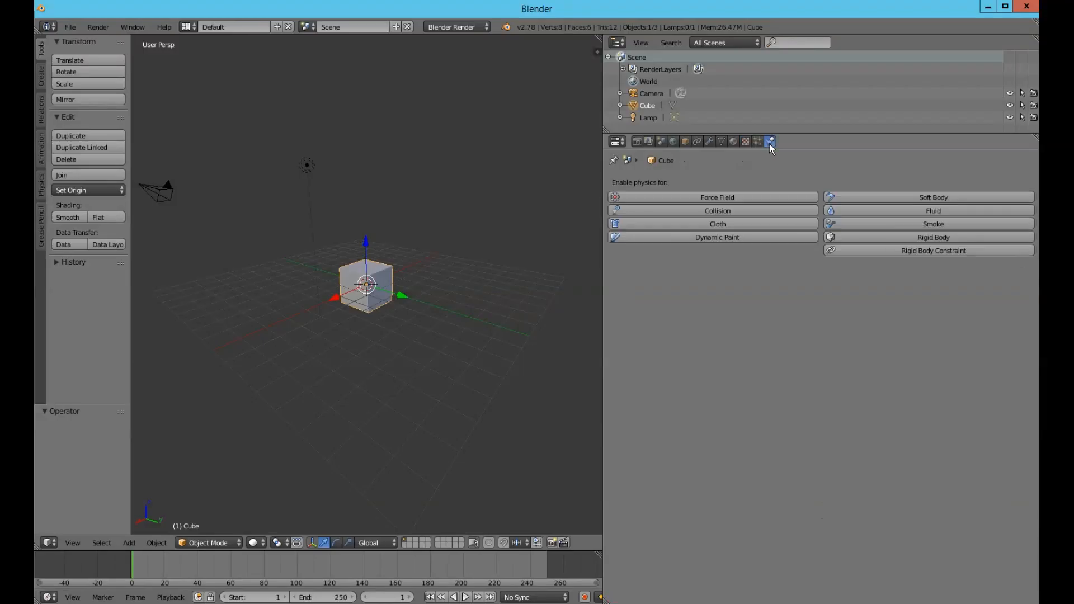
{"action": "left_click", "coordinate": [637, 143]}
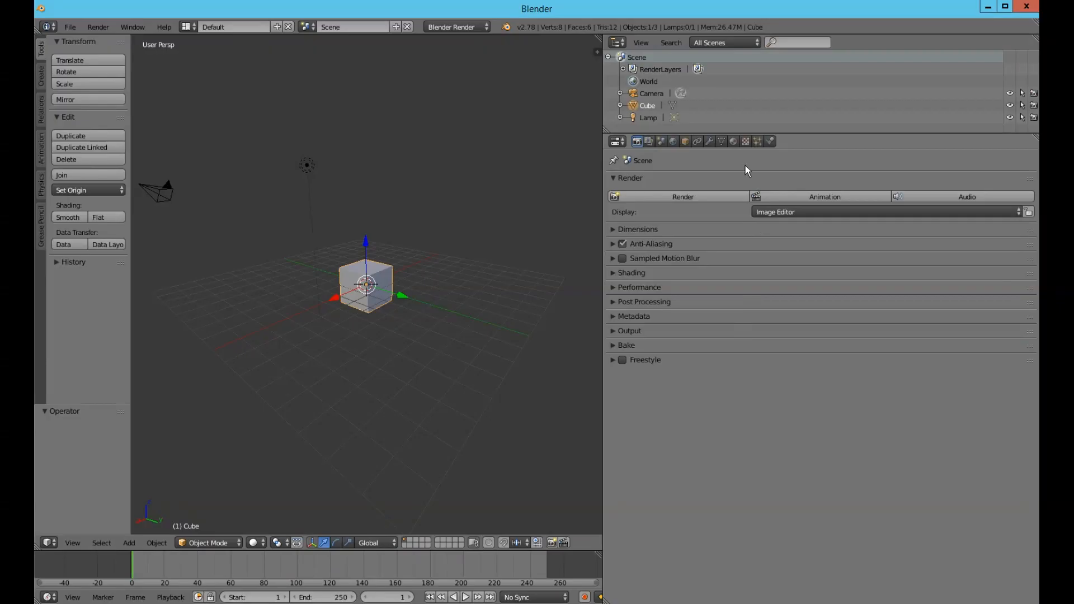
Examine the Render section by collapsing and re-expanding it and checking its display setting.
{"action": "left_click", "coordinate": [635, 179]}
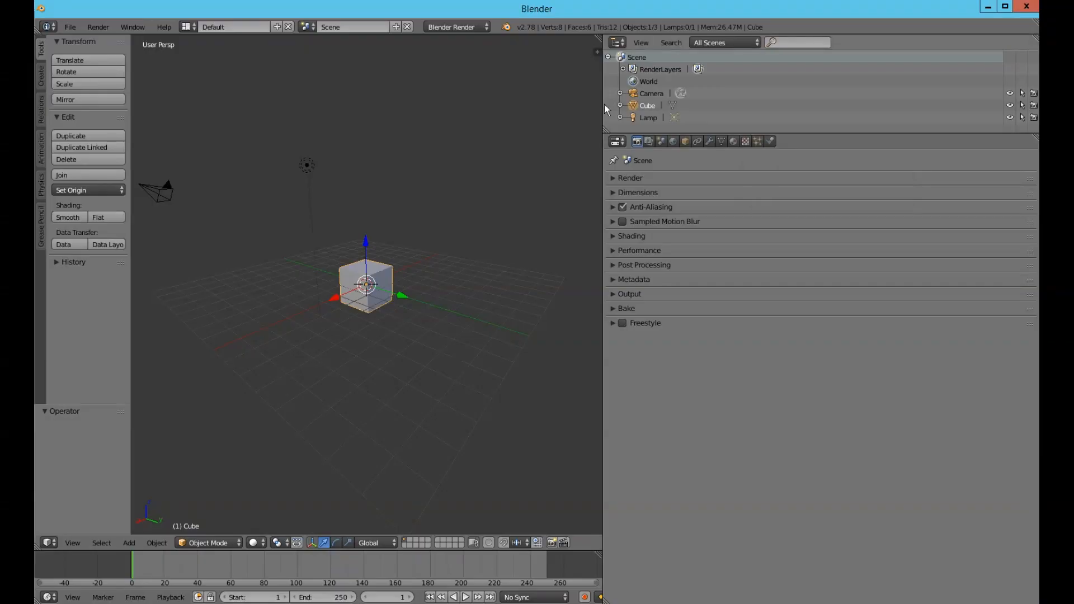
{"action": "left_click", "coordinate": [641, 180]}
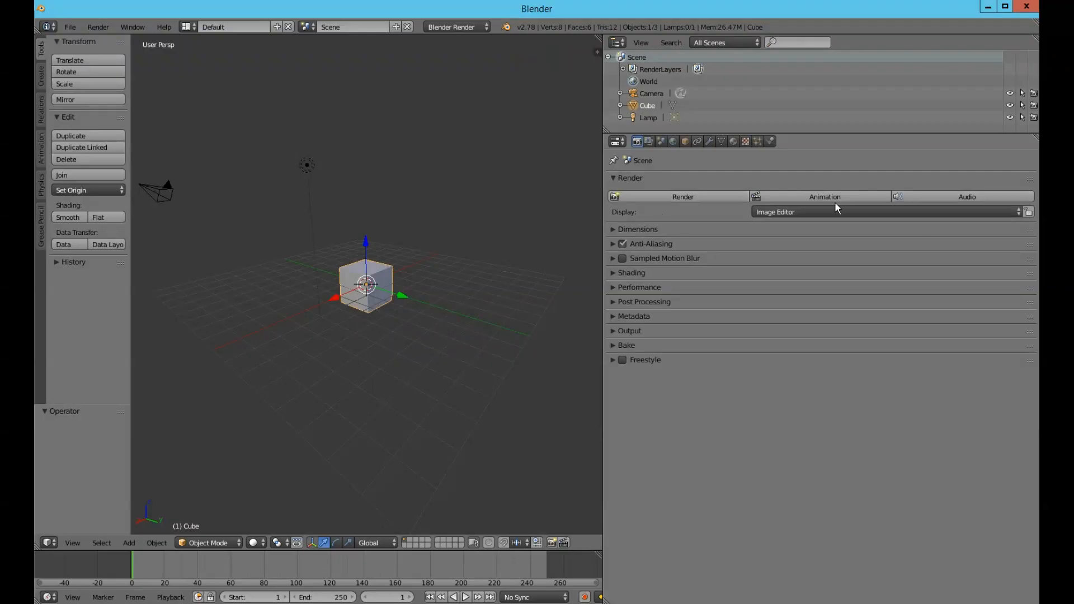
{"action": "left_click", "coordinate": [759, 213]}
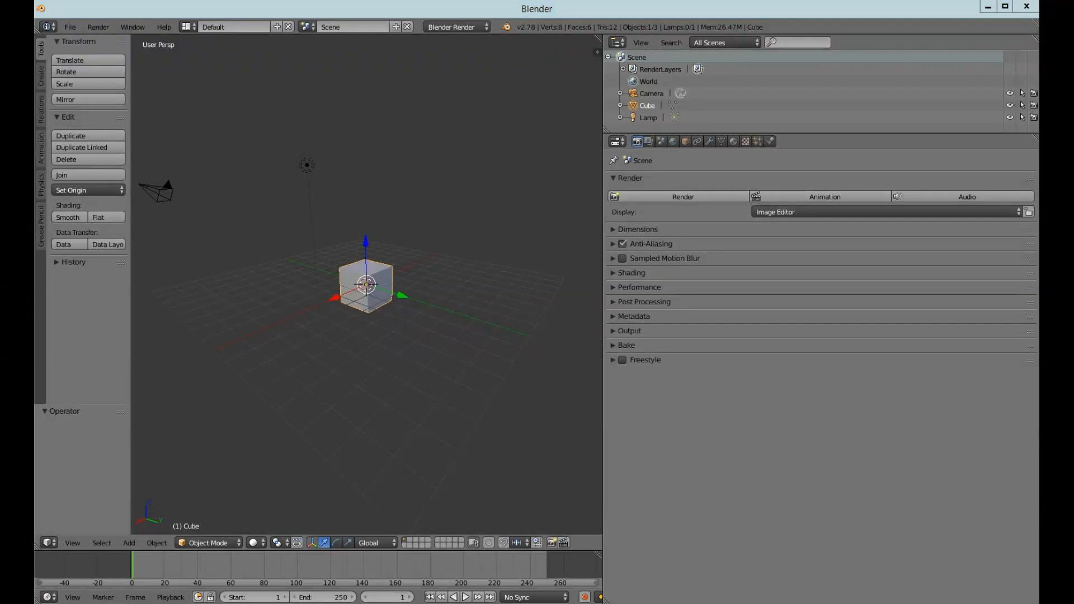
{"action": "left_click", "coordinate": [818, 378]}
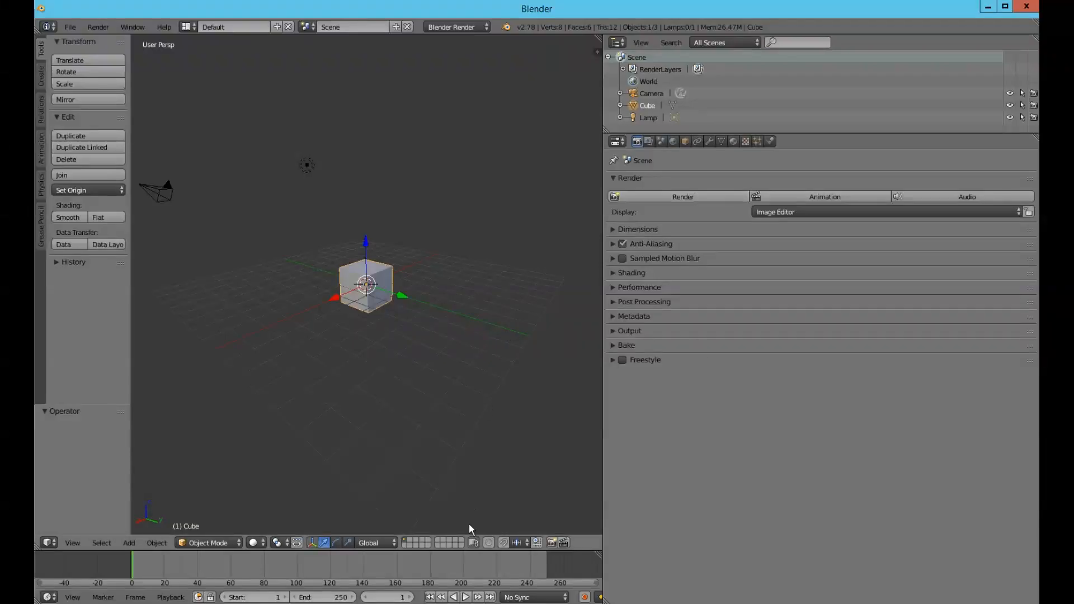
Widen the 3D view by narrowing the properties area, and enlarge the timeline to about half the window height.
{"action": "left_click_drag", "start_coordinate": [603, 428], "coordinate": [808, 434]}
{"action": "left_click_drag", "start_coordinate": [615, 550], "coordinate": [566, 302]}
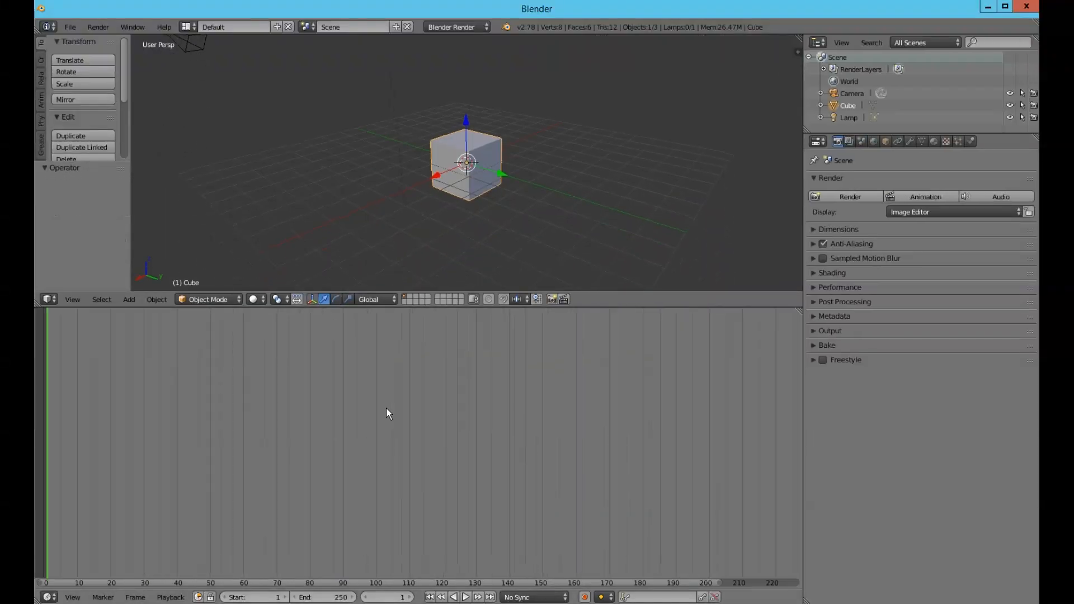
{"action": "scroll", "coordinate": [386, 407], "scroll_direction": "up", "scroll_amount": 10}
{"action": "scroll", "coordinate": [465, 445], "scroll_direction": "up", "scroll_amount": 1}
{"action": "scroll", "coordinate": [333, 573], "scroll_direction": "up", "scroll_amount": 2}
{"action": "scroll", "coordinate": [333, 572], "scroll_direction": "up", "scroll_amount": 4}
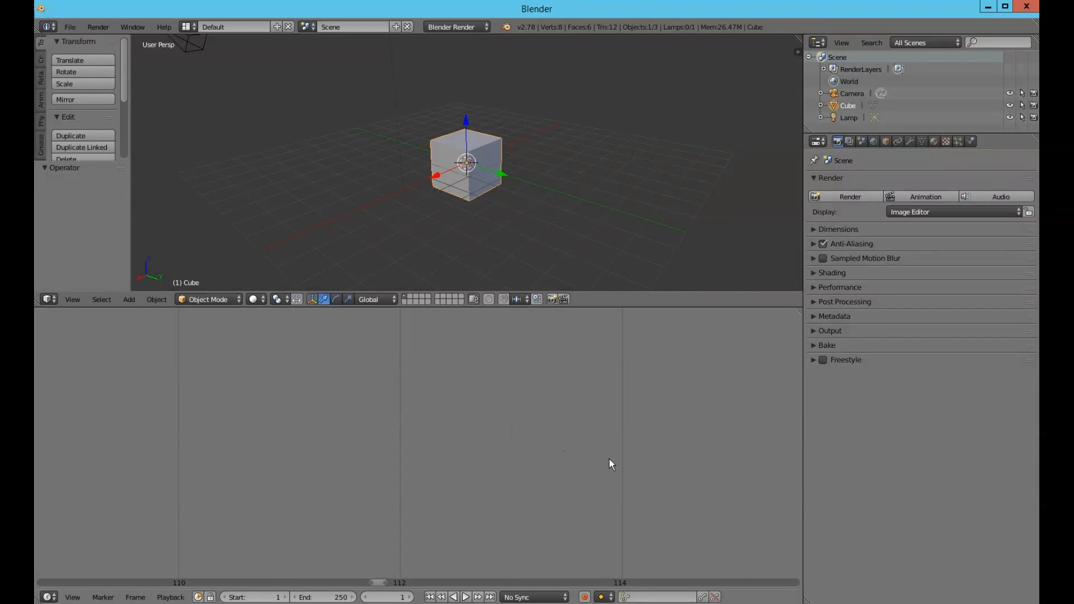
{"action": "scroll", "coordinate": [582, 452], "scroll_direction": "down", "scroll_amount": 8}
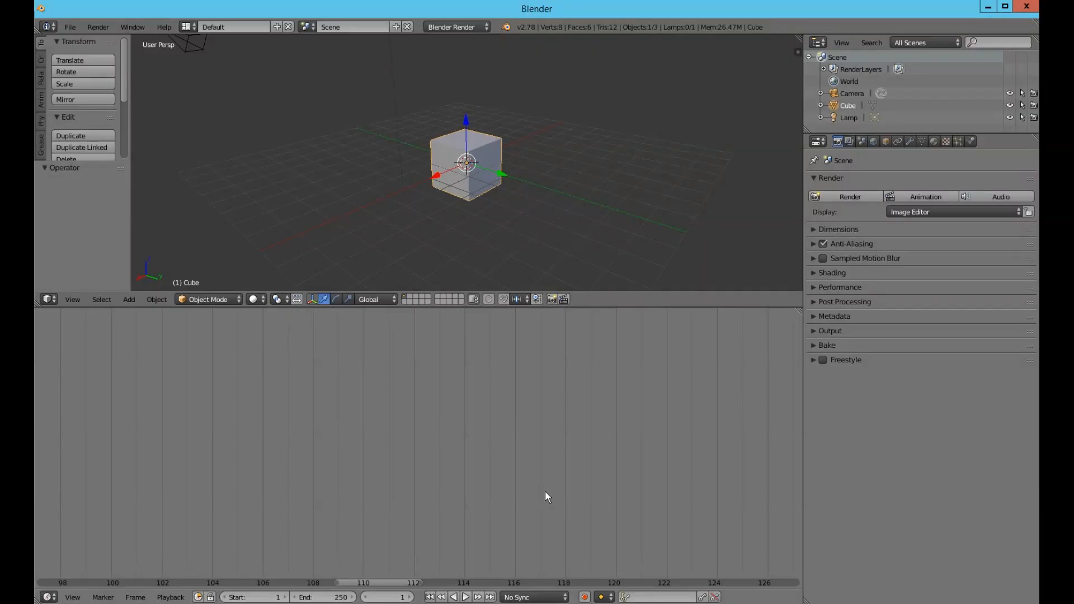
Scrub the timeline to frame 99 and bring the whole frame range into view.
{"action": "left_click", "coordinate": [544, 490]}
{"action": "key", "text": "alt+a"}
{"action": "left_click_drag", "start_coordinate": [557, 489], "coordinate": [86, 430]}
{"action": "scroll", "coordinate": [166, 427], "scroll_direction": "down", "scroll_amount": 6}
{"action": "scroll", "coordinate": [169, 426], "scroll_direction": "down", "scroll_amount": 8}
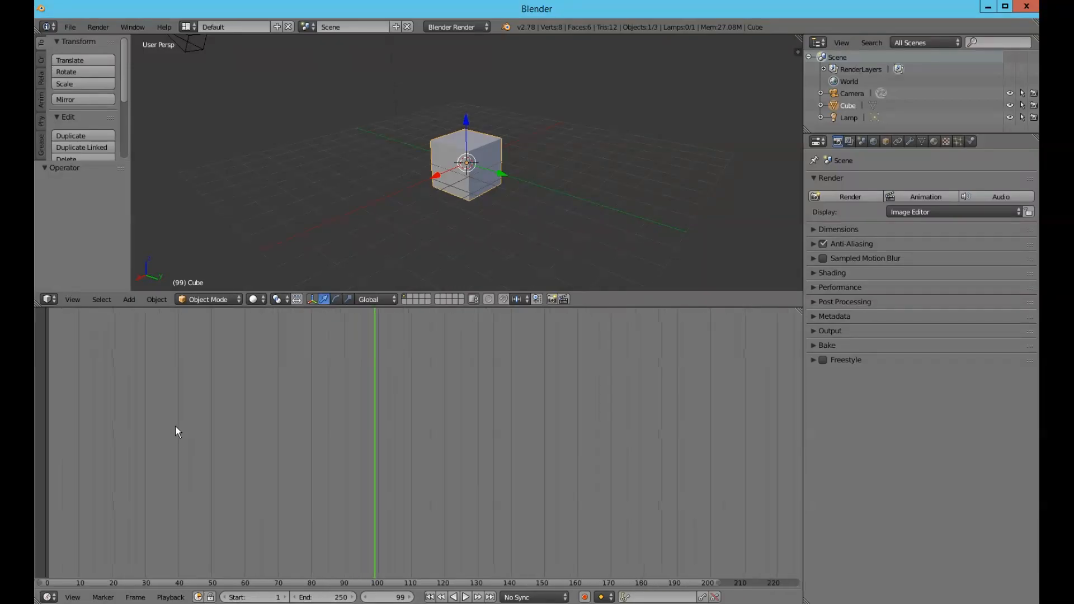
{"action": "scroll", "coordinate": [176, 425], "scroll_direction": "down", "scroll_amount": 6}
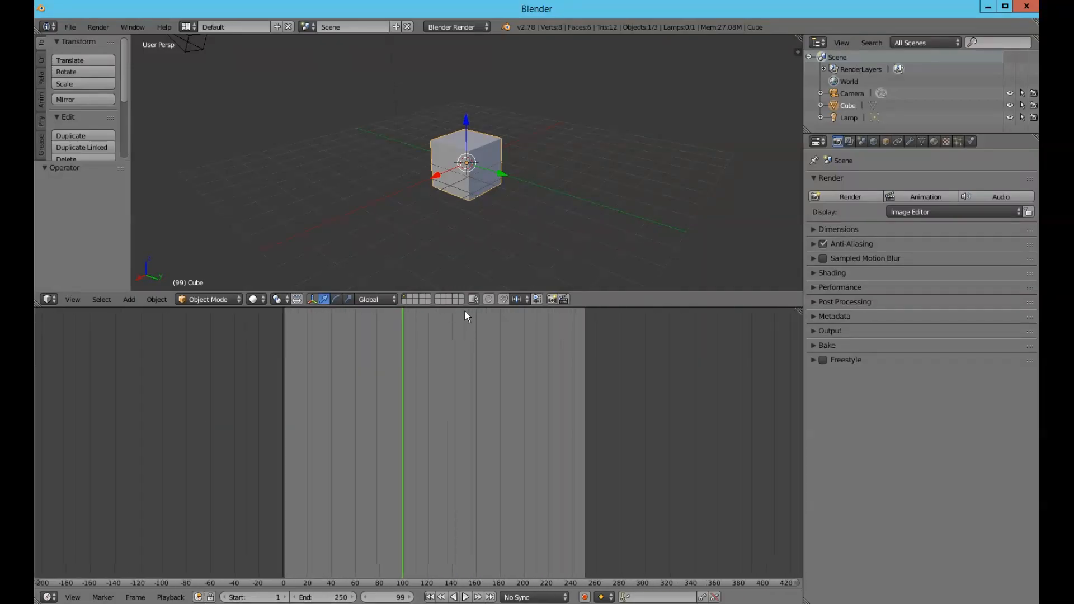
Shrink the timeline to a low strip beneath the 3D view and set the current frame to 2.
{"action": "left_click_drag", "start_coordinate": [414, 350], "coordinate": [278, 358]}
{"action": "left_click_drag", "start_coordinate": [462, 307], "coordinate": [458, 514]}
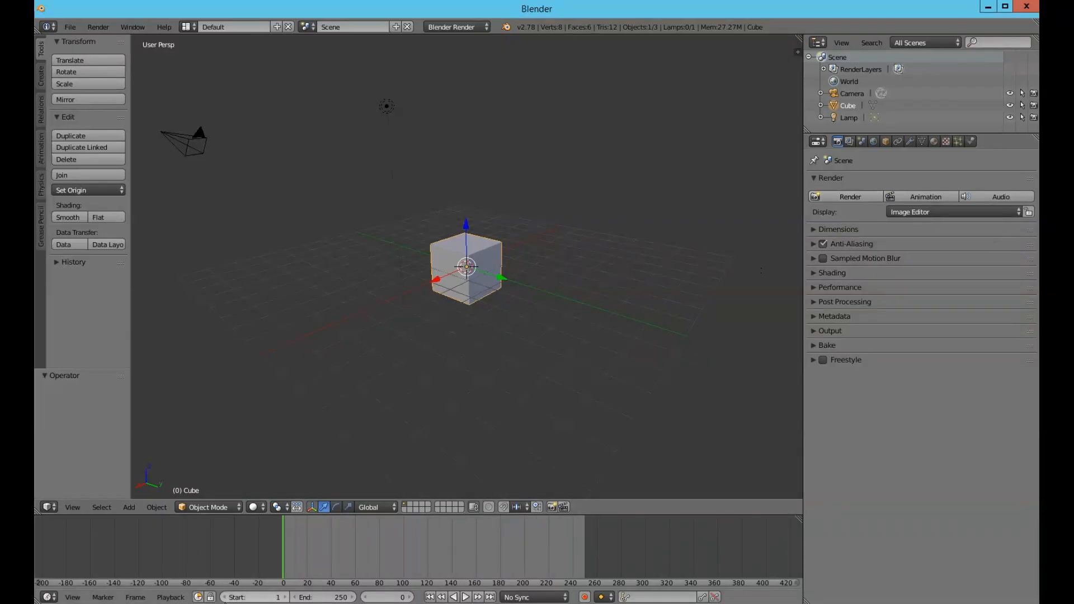
{"action": "left_click", "coordinate": [285, 537]}
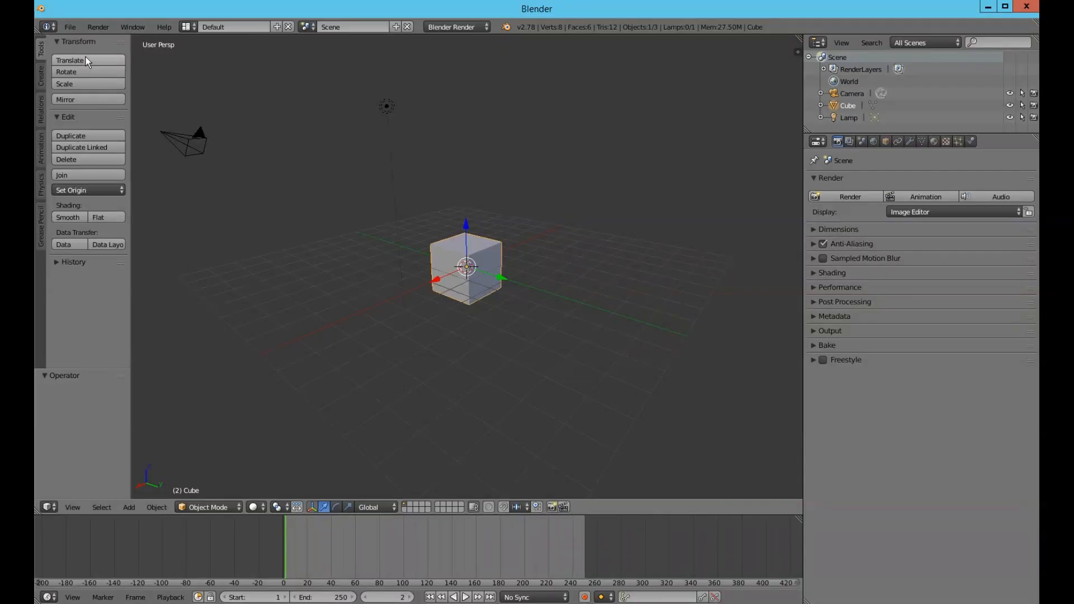
Render the current frame as a still image and return to the 3D view.
{"action": "left_click", "coordinate": [102, 26]}
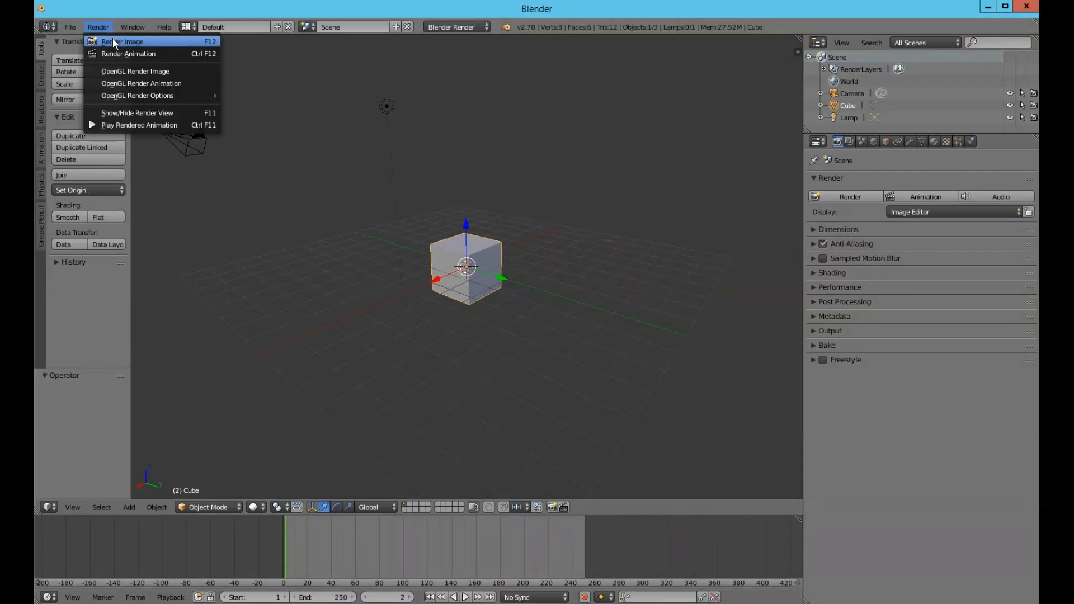
{"action": "left_click", "coordinate": [364, 138]}
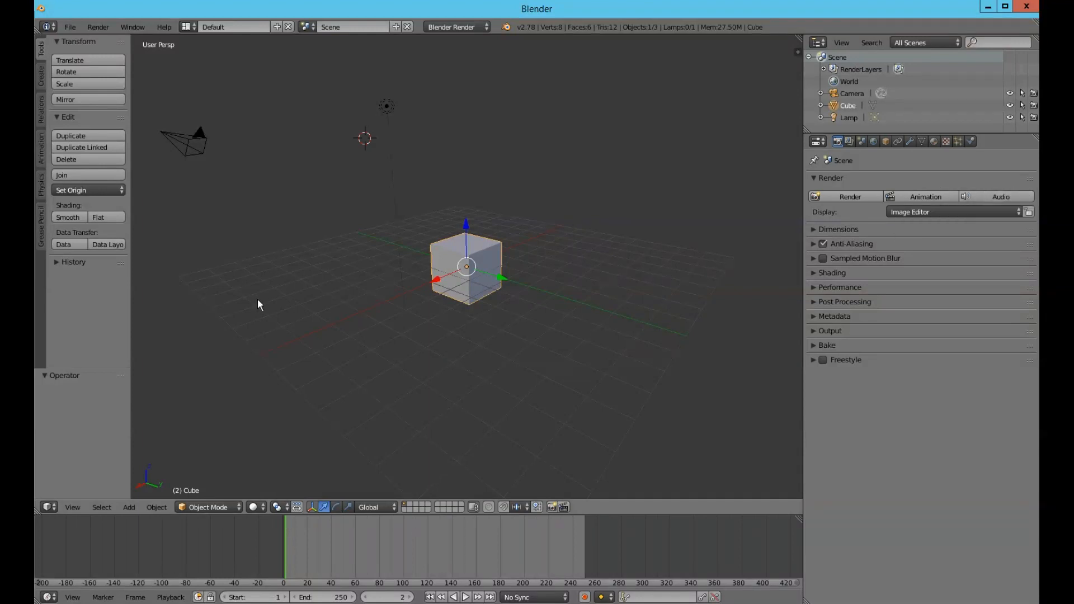
{"action": "left_click", "coordinate": [839, 196]}
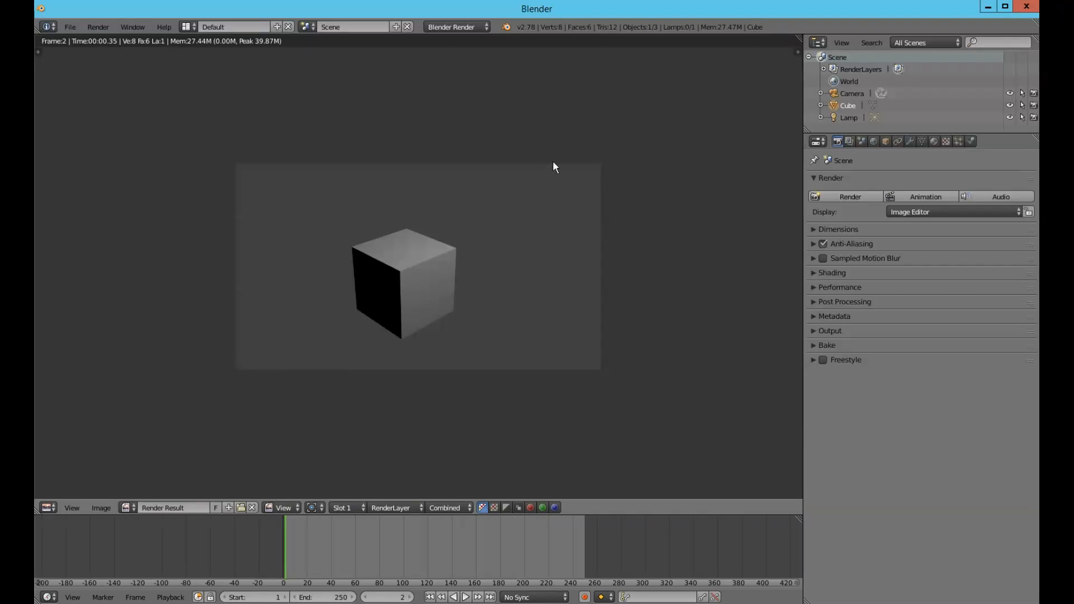
{"action": "key", "text": "Escape"}
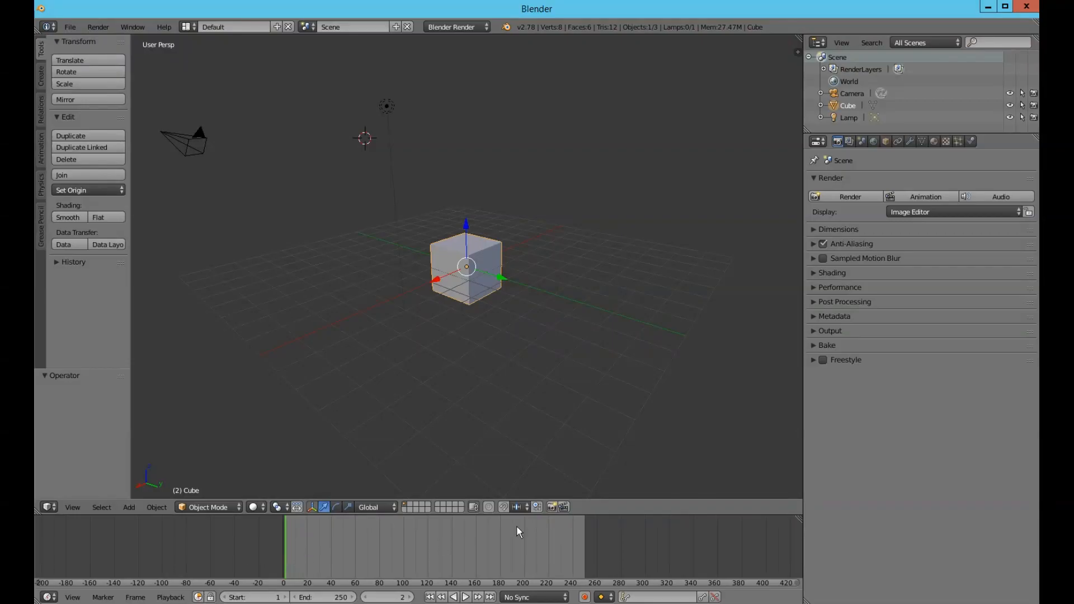
Move the timeline playhead back to frame 0.
{"action": "scroll", "coordinate": [391, 559], "scroll_direction": "up", "scroll_amount": 3}
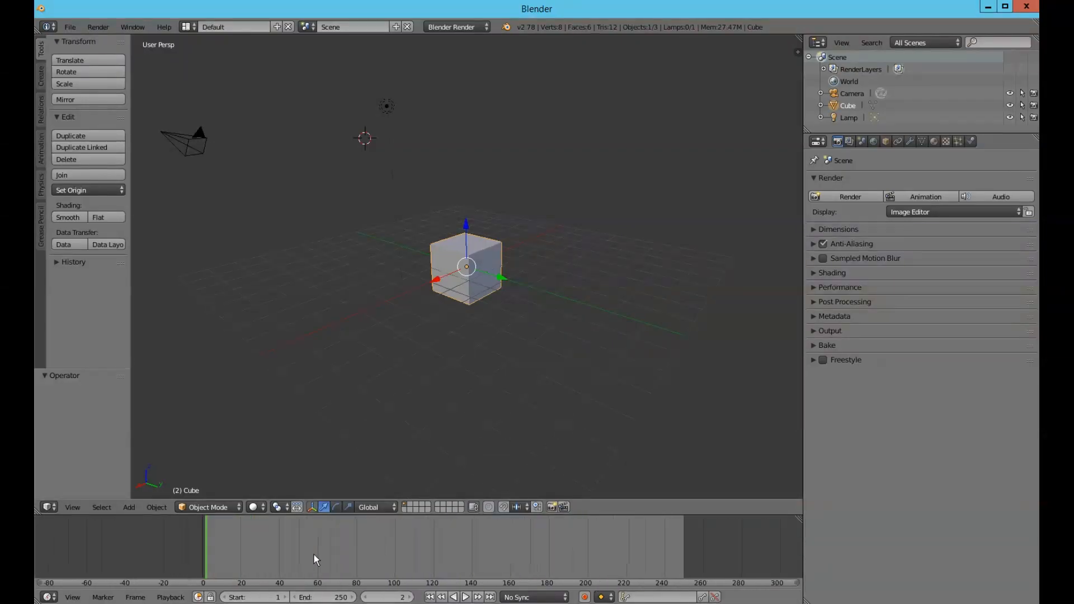
{"action": "middle_click_drag", "start_coordinate": [314, 555], "coordinate": [457, 571]}
{"action": "left_click_drag", "start_coordinate": [358, 534], "coordinate": [326, 535]}
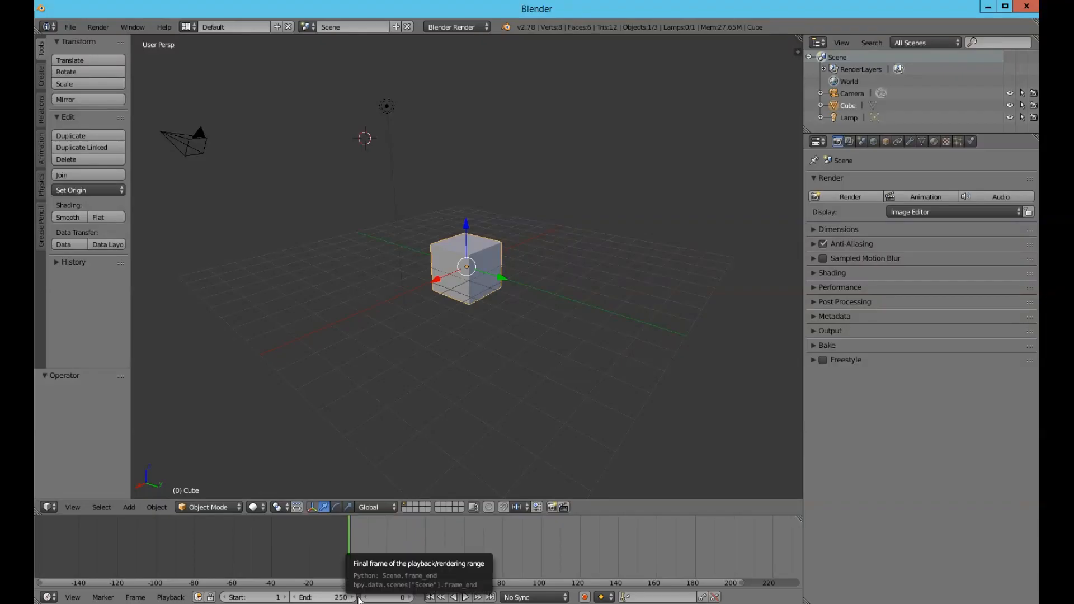
Advance the current frame one frame at a time to frame 9.
{"action": "left_click", "coordinate": [410, 597]}
{"action": "left_click", "coordinate": [411, 597]}
{"action": "left_click", "coordinate": [411, 597]}
{"action": "left_click", "coordinate": [411, 598]}
{"action": "left_click", "coordinate": [410, 598]}
{"action": "left_click", "coordinate": [410, 597]}
{"action": "left_click", "coordinate": [411, 597]}
{"action": "left_click", "coordinate": [410, 597]}
{"action": "left_click", "coordinate": [410, 598]}
{"action": "middle_click_drag", "start_coordinate": [422, 574], "coordinate": [235, 570]}
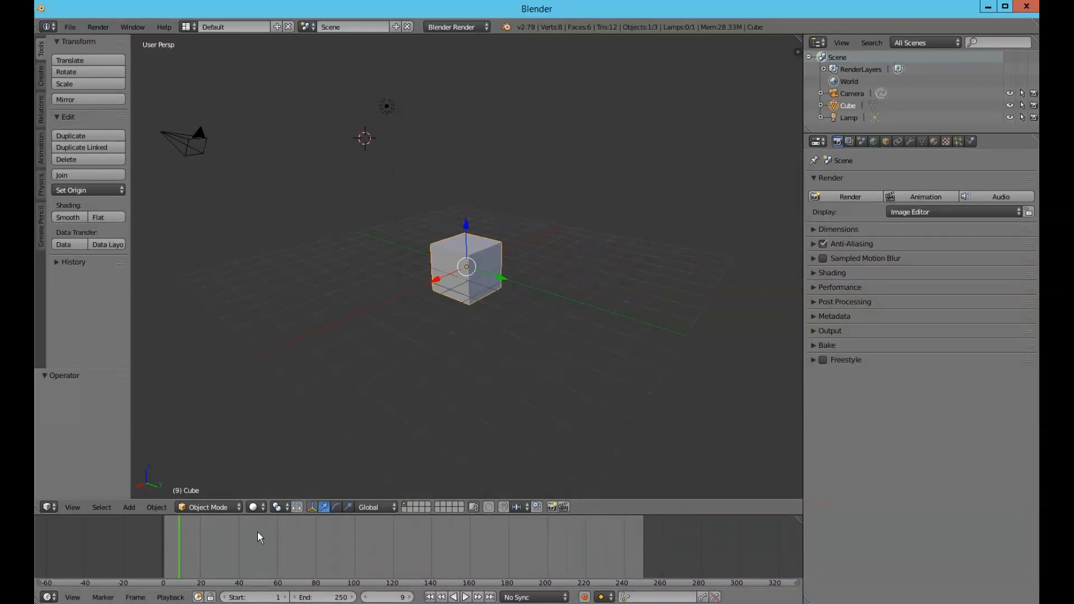
Start rendering the animation, and cancel it to return to the 3D view.
{"action": "left_click", "coordinate": [912, 197]}
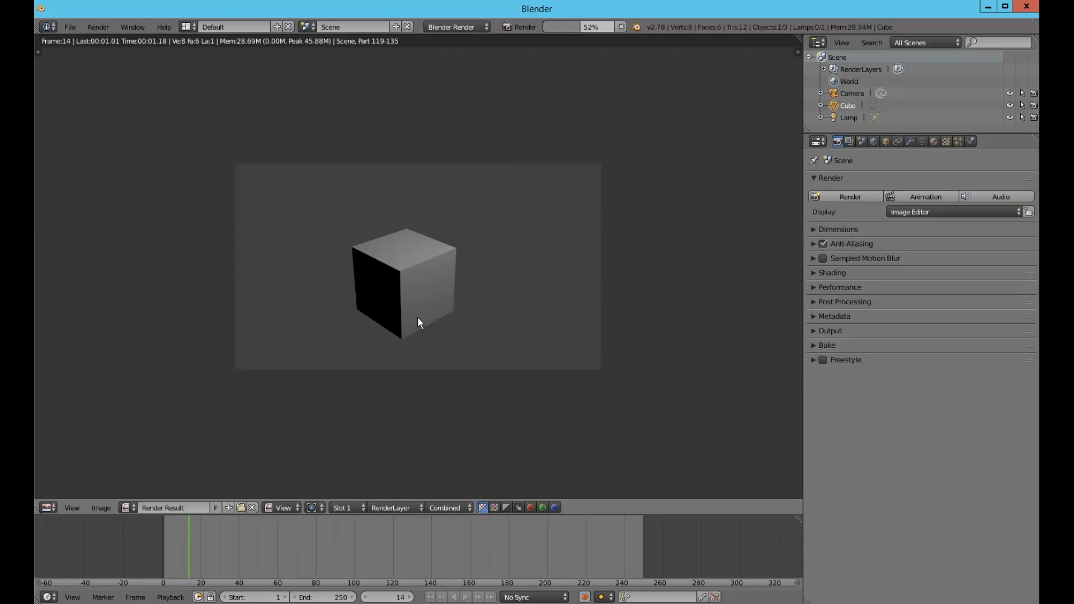
{"action": "key", "text": "Escape"}
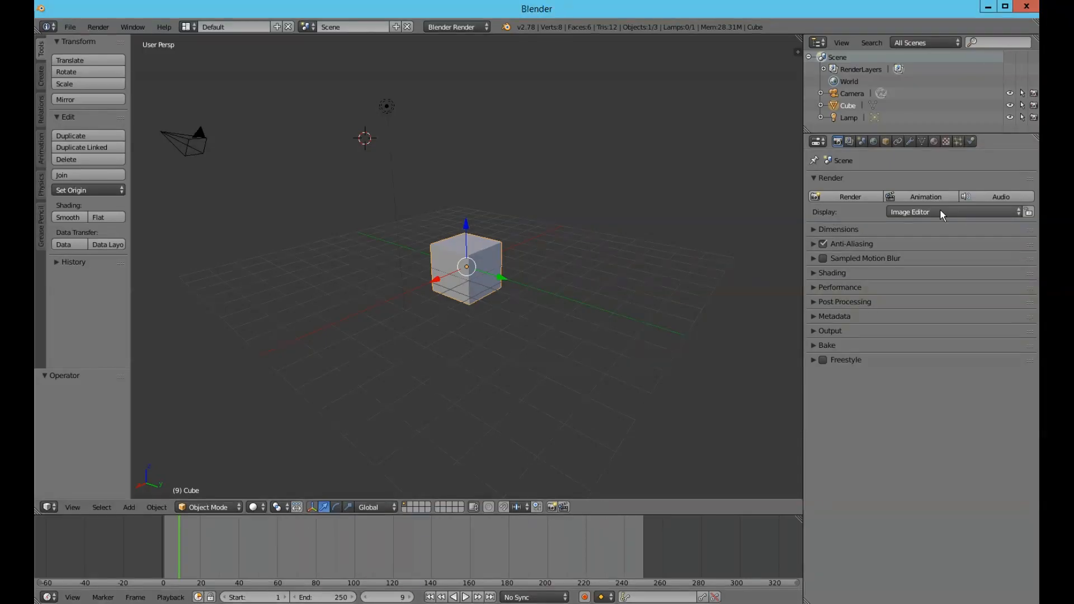
Collapse the Render section and expand the Dimensions section of the render settings.
{"action": "left_click", "coordinate": [850, 180]}
{"action": "left_click", "coordinate": [837, 193]}
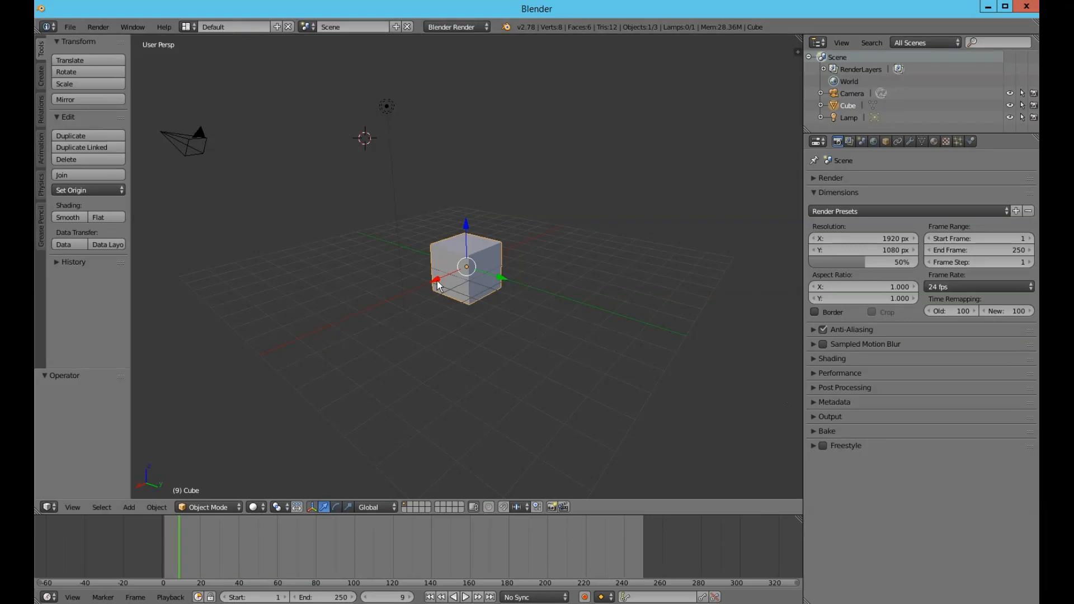
Try moving the cube freely in the 3D view, cancel the move, and switch to the top view.
{"action": "key", "text": "g"}
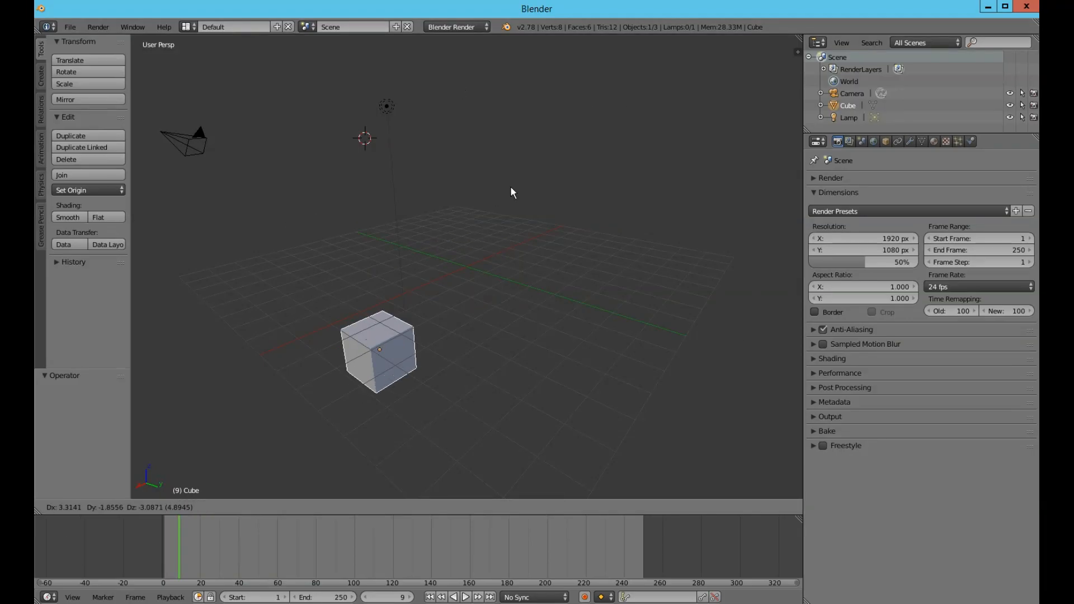
{"action": "right_click", "coordinate": [520, 200]}
{"action": "middle_click_drag", "start_coordinate": [531, 208], "coordinate": [485, 316]}
{"action": "key", "text": "KP_7"}
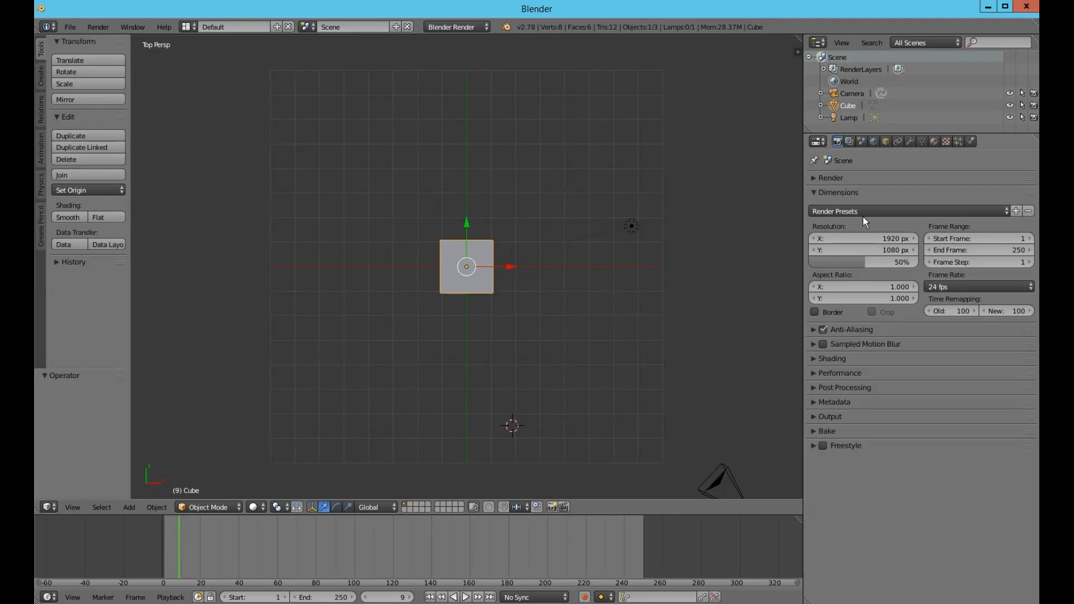
Expand the Render section, render a still image of the current frame, and return to the 3D view.
{"action": "left_click", "coordinate": [841, 179]}
{"action": "left_click", "coordinate": [848, 195]}
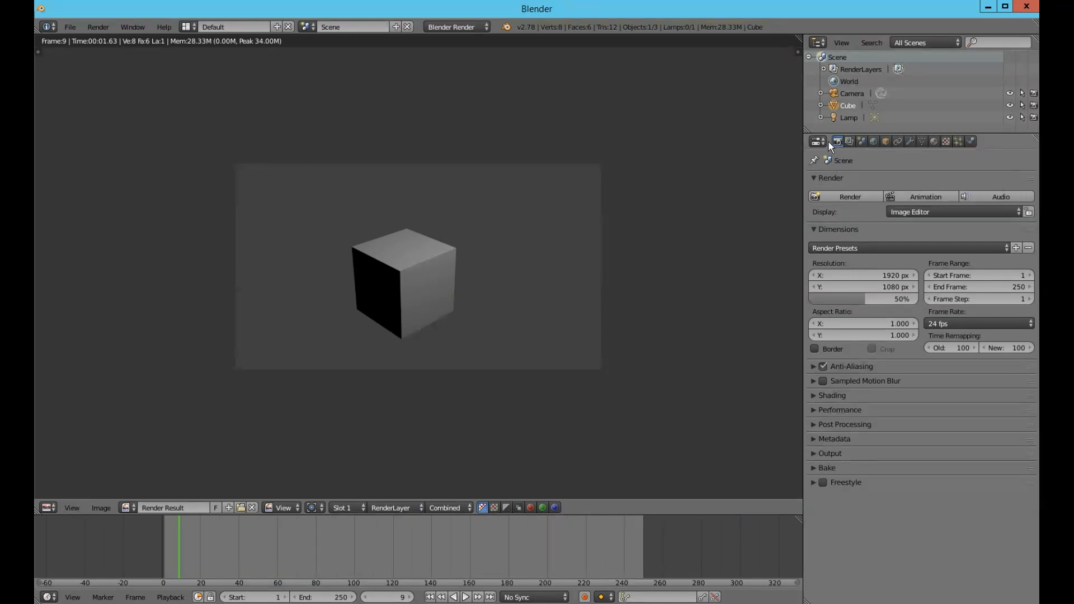
{"action": "key", "text": "Escape"}
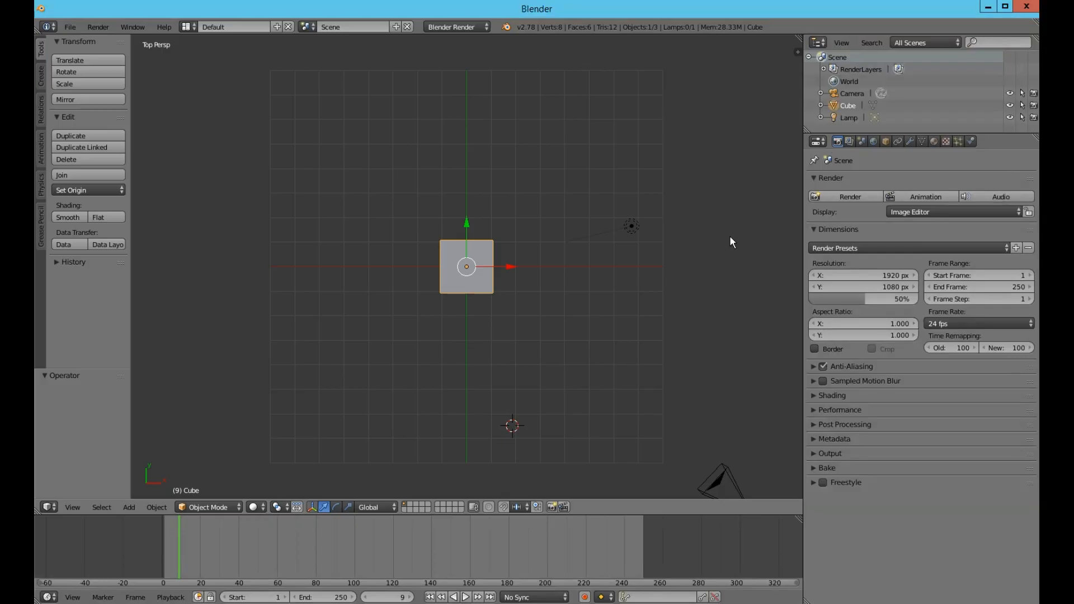
Switch to the camera view, render the still image again for comparison, and return to the 3D view.
{"action": "key", "text": "KP_0"}
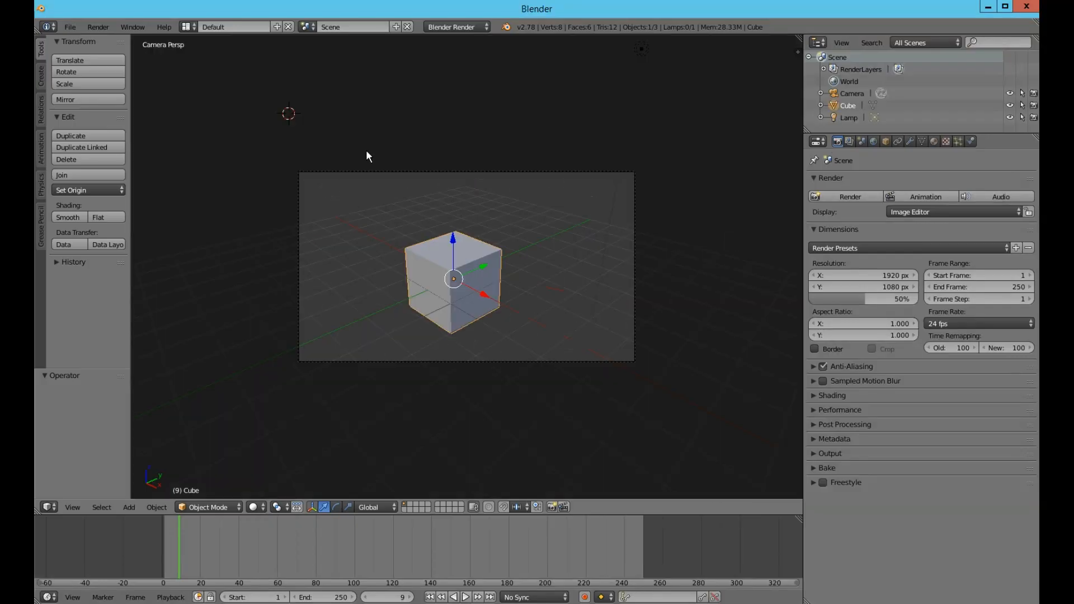
{"action": "left_click", "coordinate": [847, 194]}
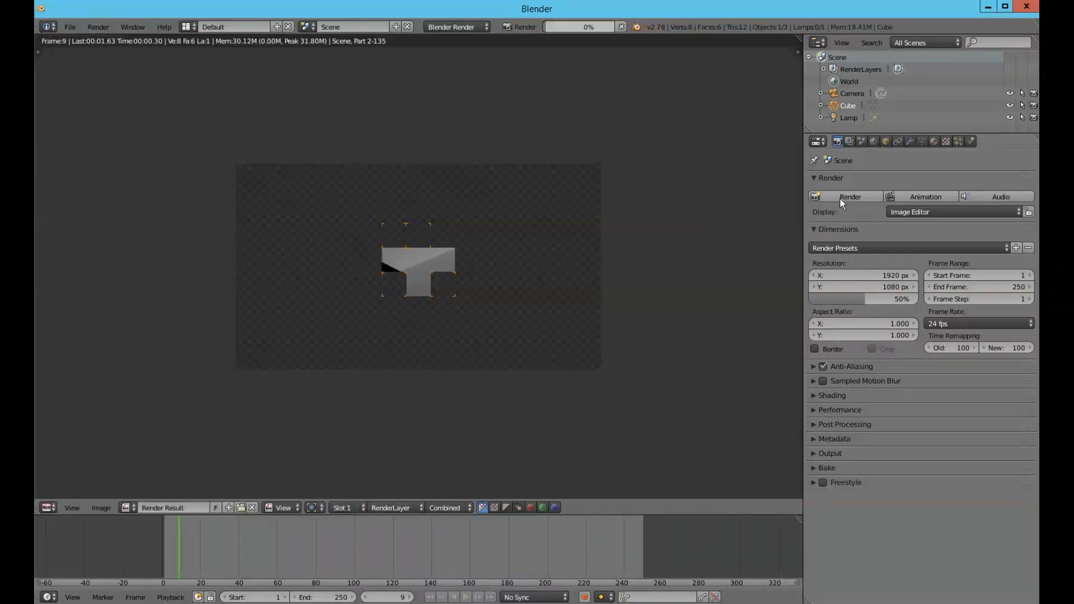
{"action": "key", "text": "Escape"}
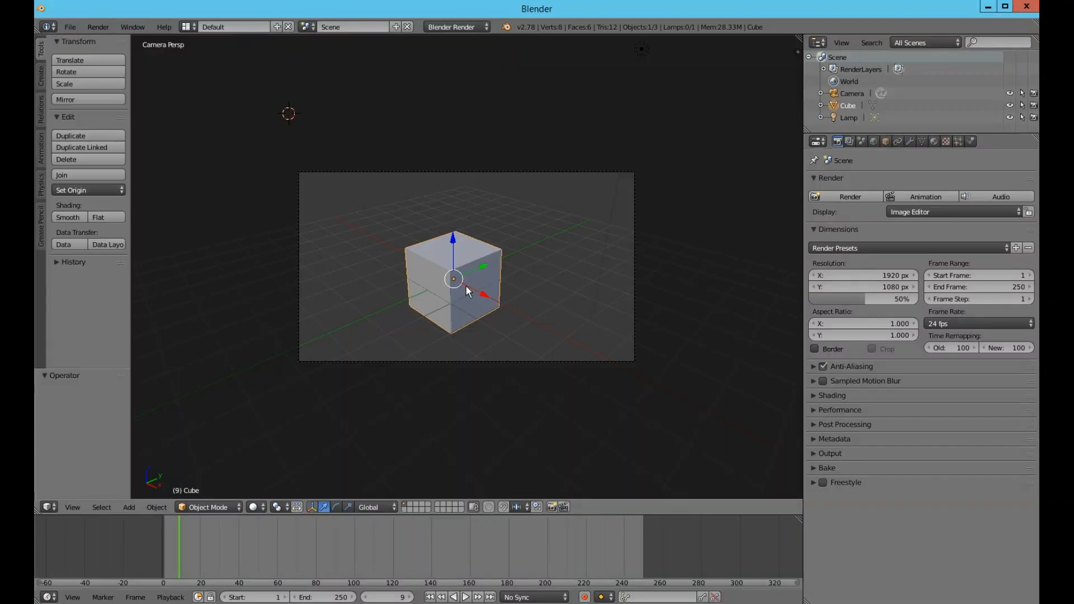
In the camera view, raise the X resolution step by step to 1927 px and lower it to 1922 px.
{"action": "middle_click_drag", "start_coordinate": [466, 287], "coordinate": [605, 346]}
{"action": "scroll", "coordinate": [605, 347], "scroll_direction": "down", "scroll_amount": 5}
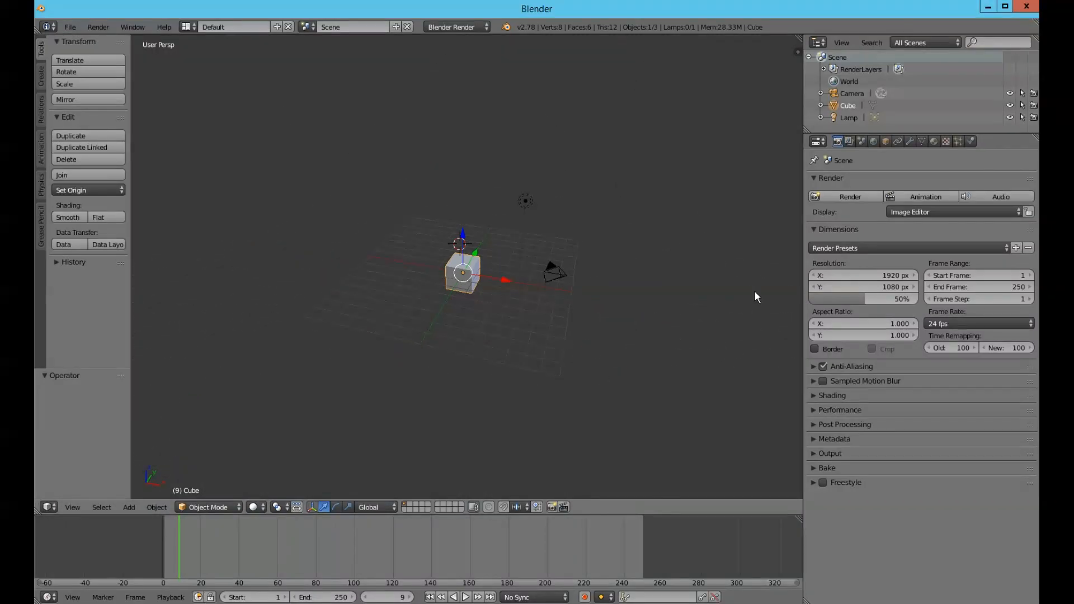
{"action": "key", "text": "KP_0"}
{"action": "left_click", "coordinate": [913, 277]}
{"action": "left_click", "coordinate": [913, 276]}
{"action": "left_click", "coordinate": [914, 277]}
{"action": "left_click", "coordinate": [914, 276]}
{"action": "left_click", "coordinate": [914, 276]}
{"action": "left_click", "coordinate": [914, 276]}
{"action": "left_click", "coordinate": [913, 276]}
{"action": "left_click", "coordinate": [813, 280]}
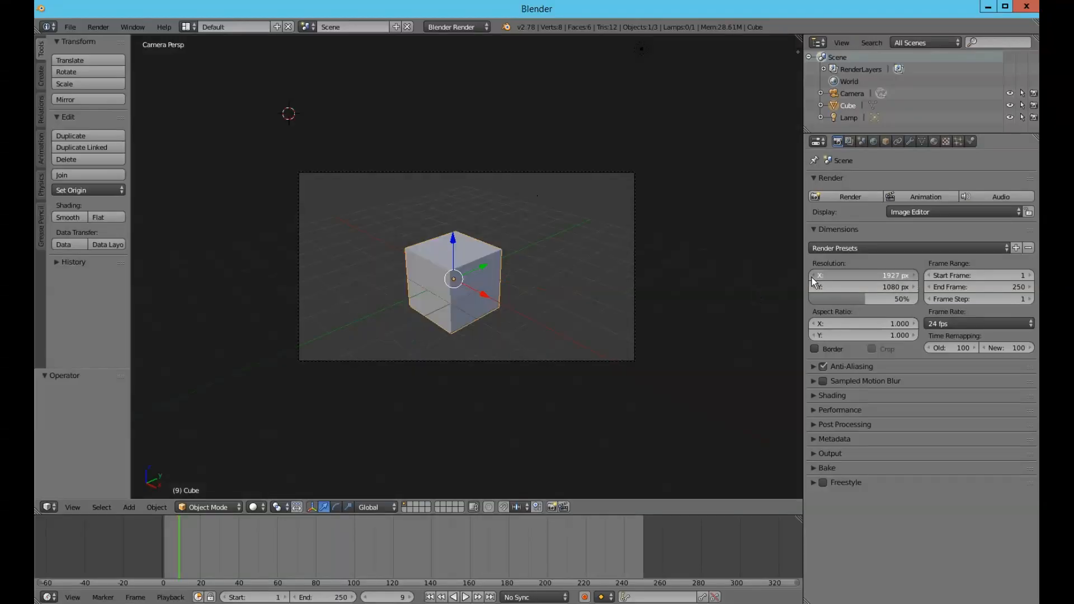
{"action": "left_click", "coordinate": [813, 280]}
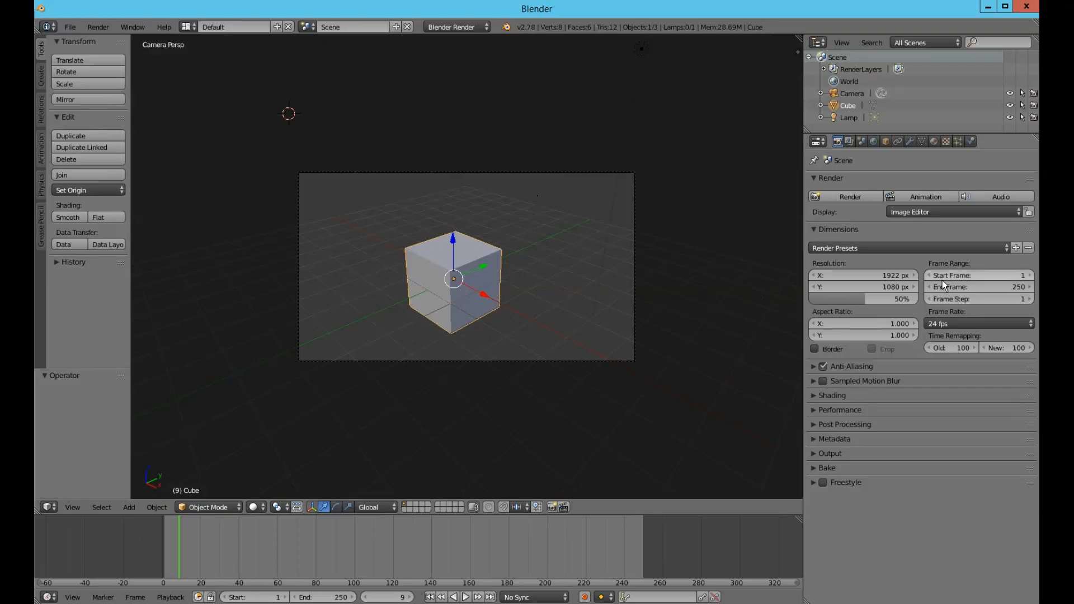
Raise the Y resolution to 1084 px and then set it to 2000 px.
{"action": "left_click", "coordinate": [914, 287]}
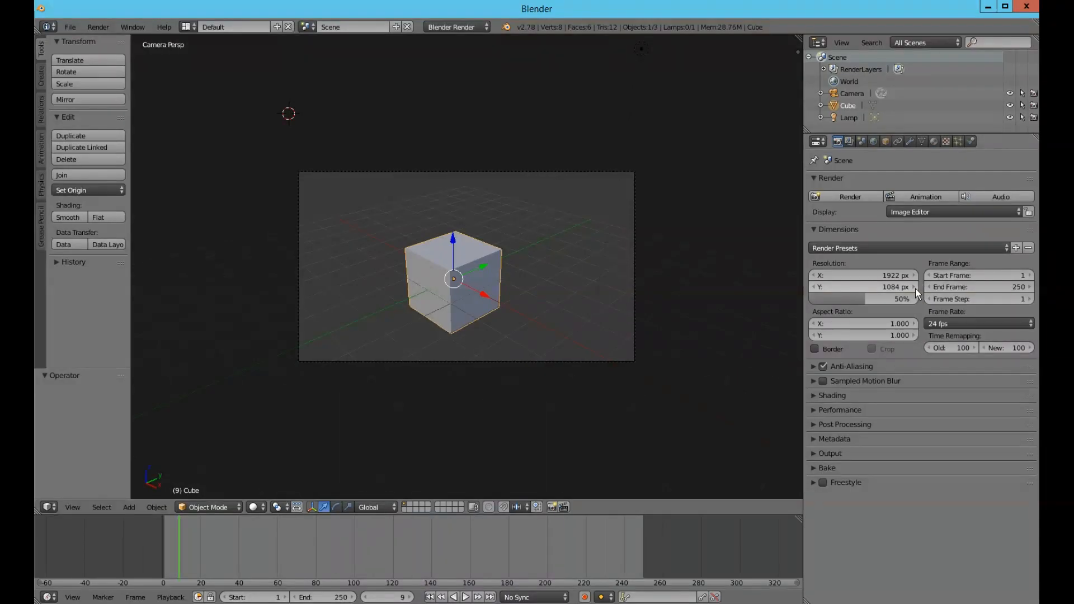
{"action": "left_click", "coordinate": [901, 288]}
{"action": "type", "text": "2000"}
{"action": "key", "text": "Return"}
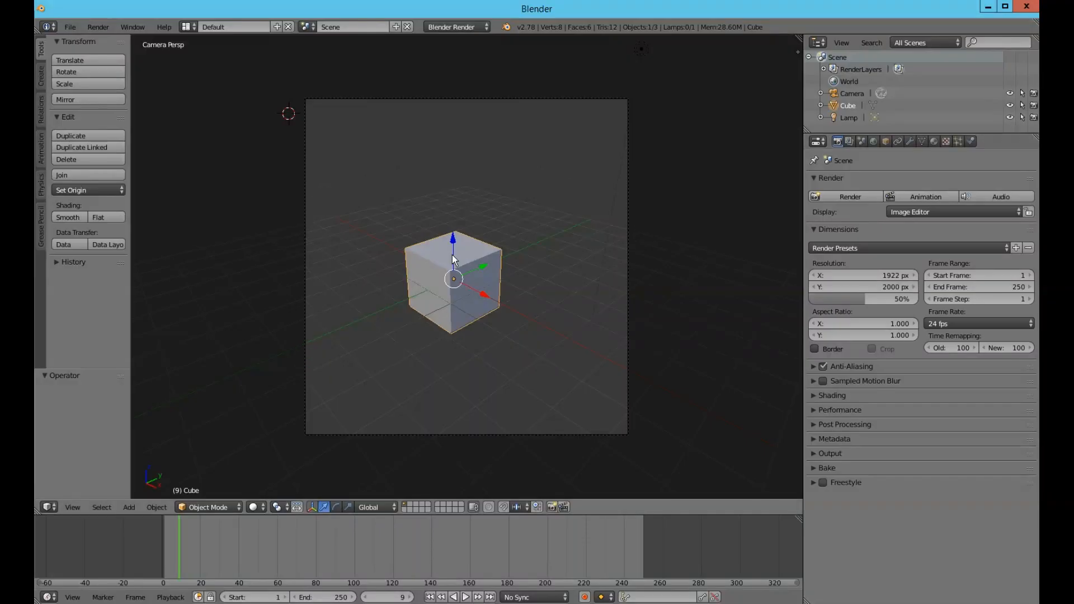
Set the Y resolution of the render to 1980 px.
{"action": "left_click", "coordinate": [874, 288]}
{"action": "type", "text": "198"}
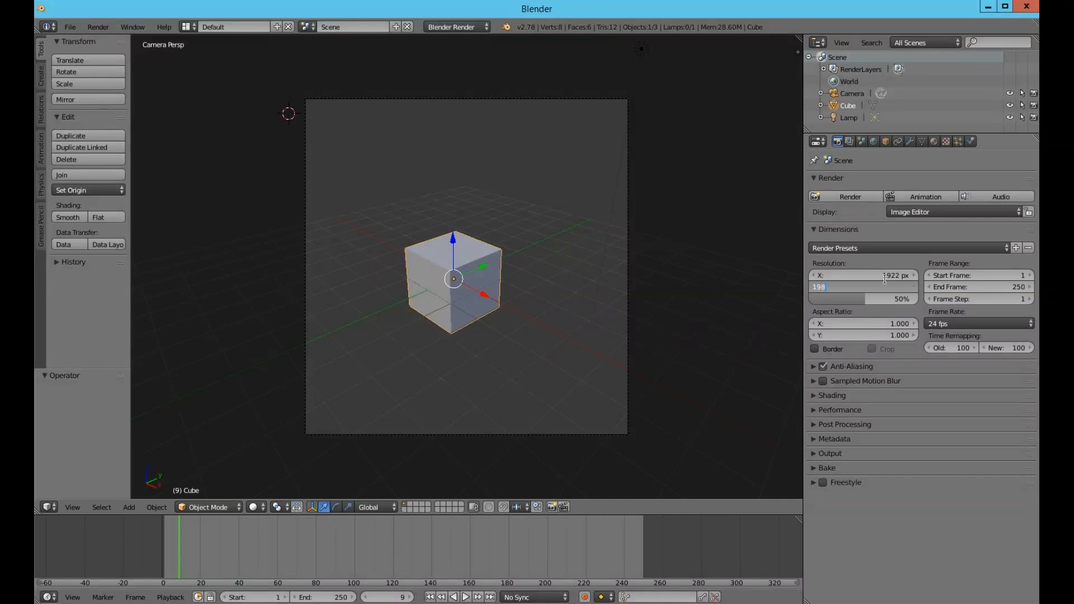
{"action": "type", "text": "0"}
{"action": "key", "text": "Return"}
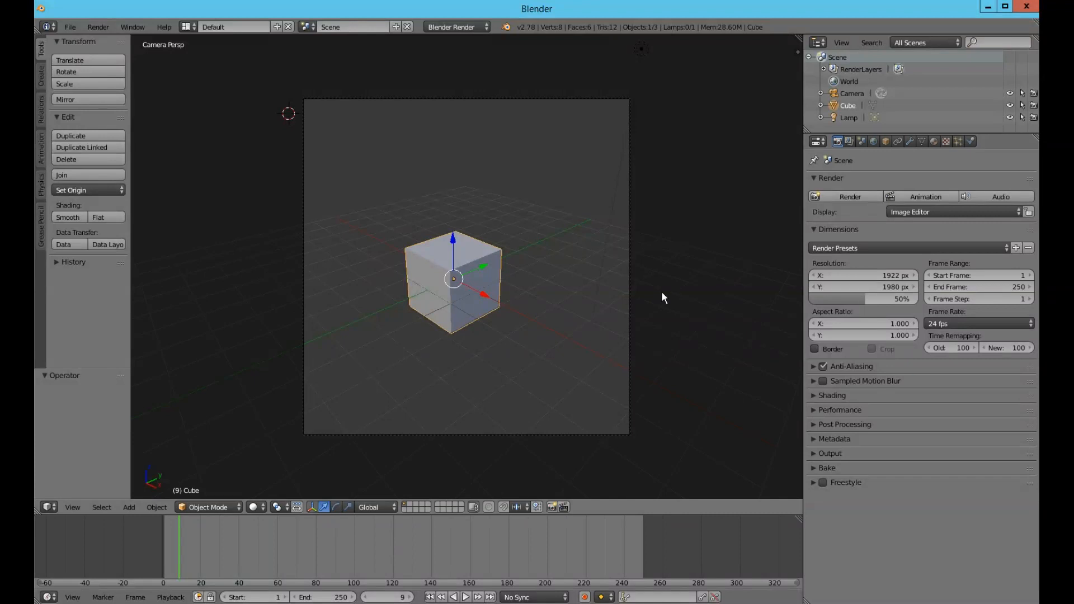
Set the X resolution of the render to 500 px and leave the camera view for a perspective view.
{"action": "left_click", "coordinate": [874, 275]}
{"action": "type", "text": "500"}
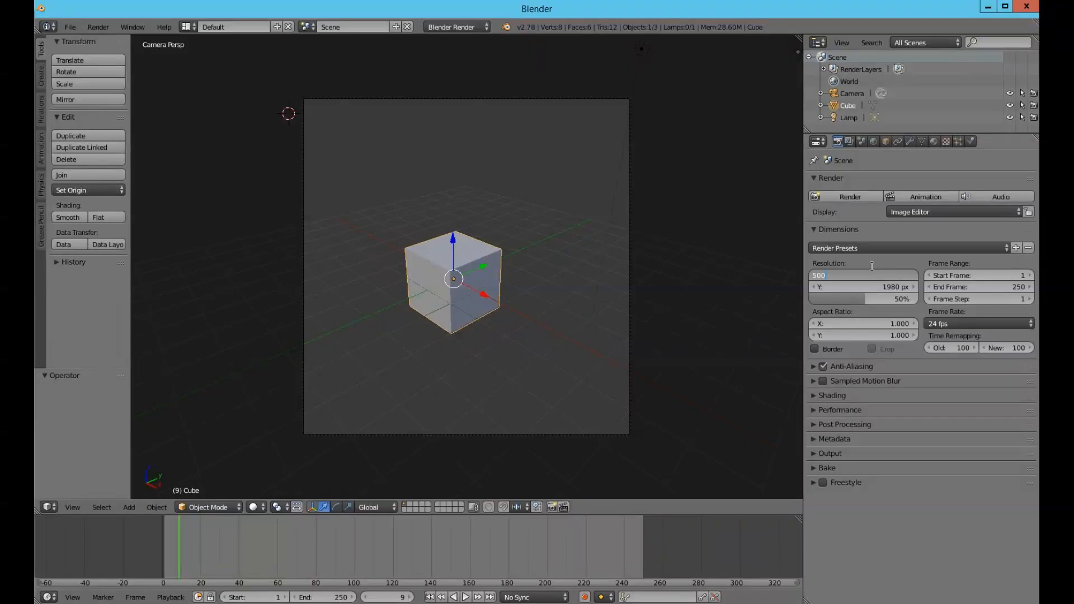
{"action": "key", "text": "Return"}
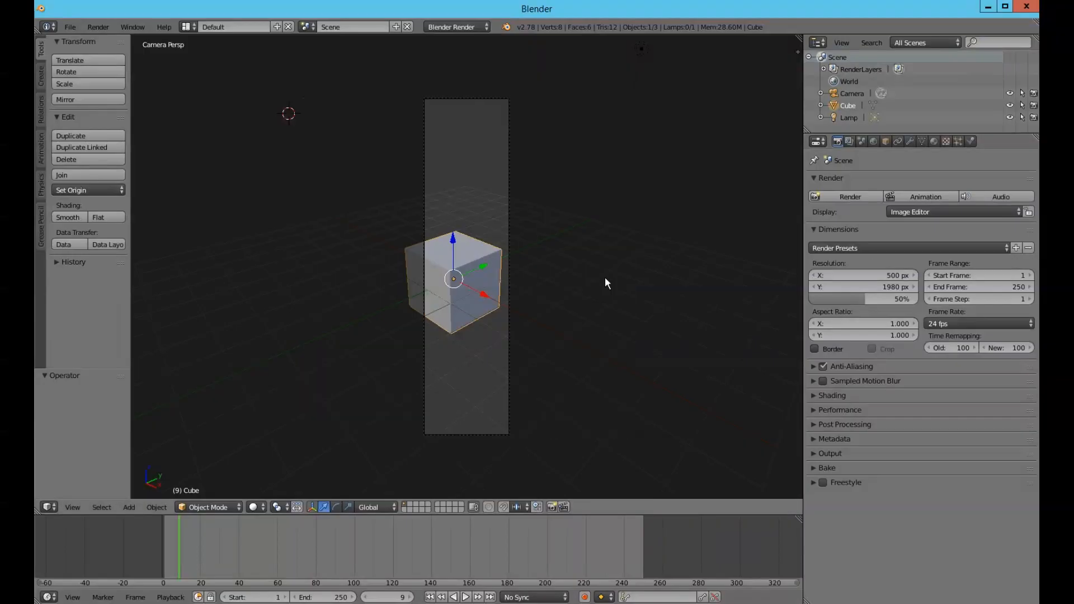
{"action": "scroll", "coordinate": [420, 264], "scroll_direction": "down", "scroll_amount": 3}
{"action": "scroll", "coordinate": [439, 268], "scroll_direction": "up", "scroll_amount": 4}
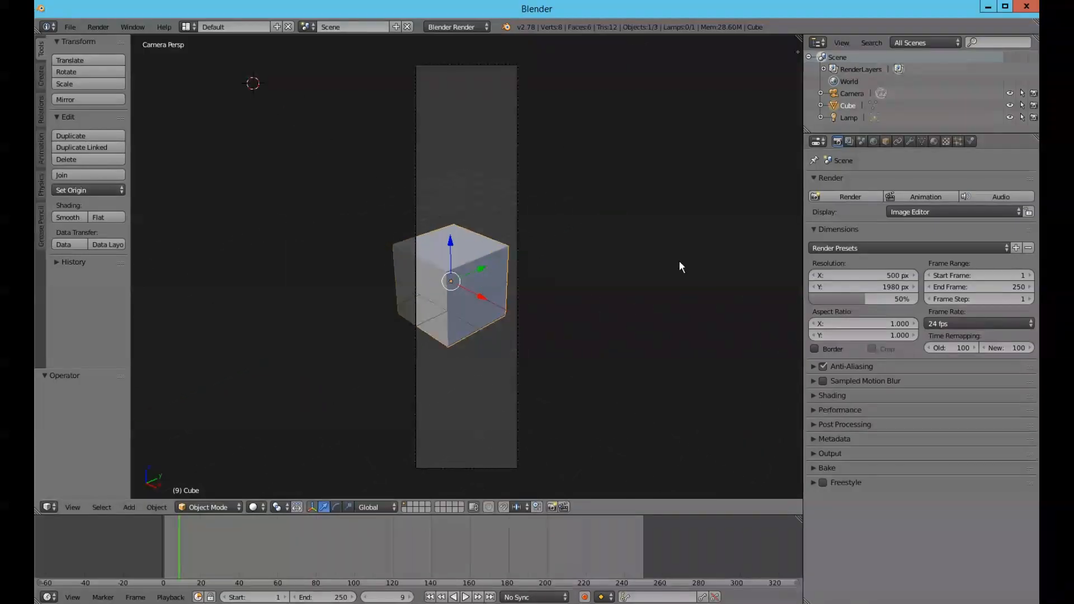
{"action": "middle_click_drag", "start_coordinate": [676, 267], "coordinate": [598, 267]}
{"action": "scroll", "coordinate": [643, 266], "scroll_direction": "up", "scroll_amount": 5}
{"action": "scroll", "coordinate": [643, 267], "scroll_direction": "down", "scroll_amount": 2}
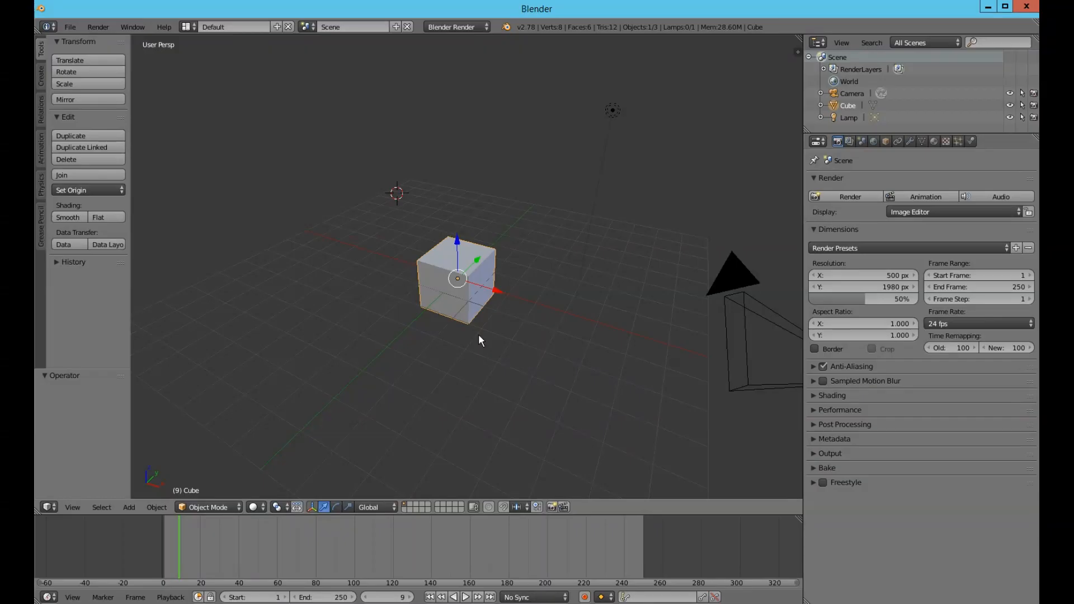
Raise the timeline's start frame one frame at a time to 5 and bring it back to 1.
{"action": "left_click", "coordinate": [284, 598]}
{"action": "left_click", "coordinate": [284, 597]}
{"action": "left_click", "coordinate": [284, 597]}
{"action": "left_click", "coordinate": [284, 597]}
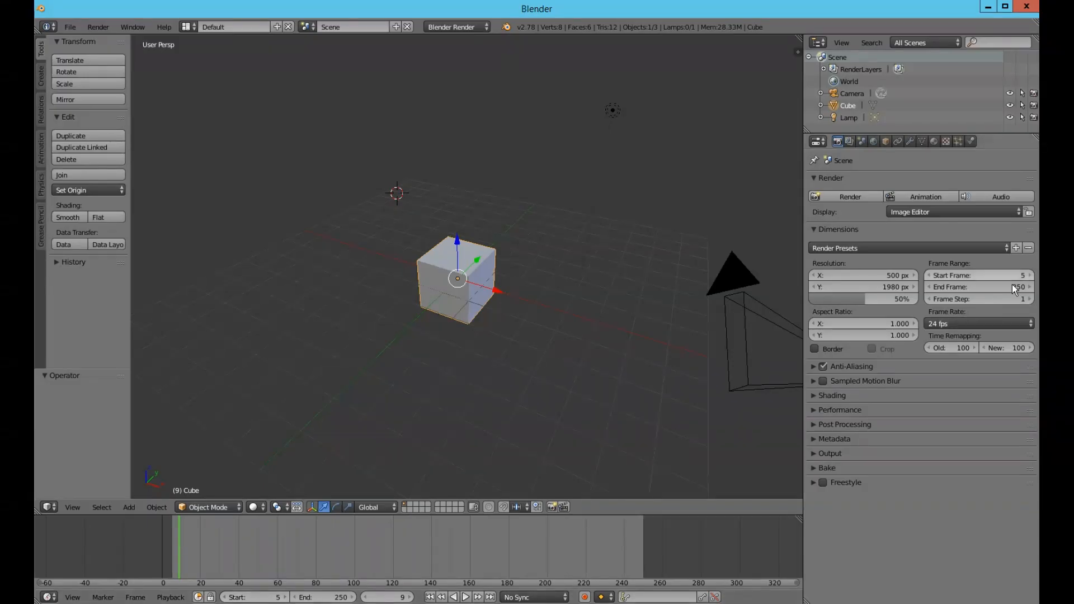
{"action": "left_click", "coordinate": [226, 598]}
{"action": "left_click", "coordinate": [226, 597]}
{"action": "left_click", "coordinate": [226, 597]}
{"action": "left_click", "coordinate": [226, 598]}
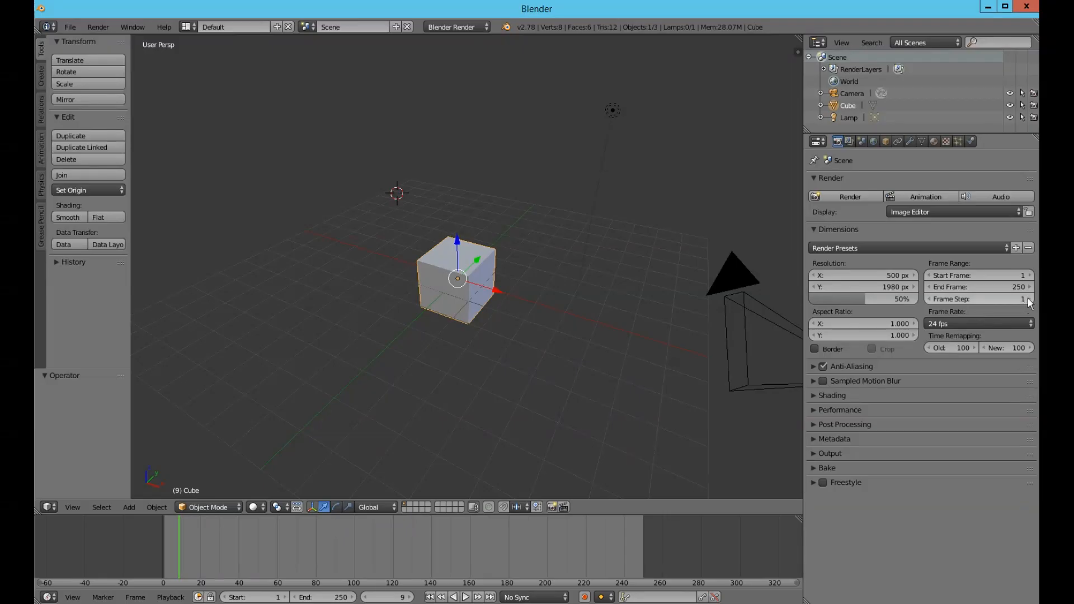
Advance the current frame to 12, then raise the frame step by several frames and return it to 1.
{"action": "left_click", "coordinate": [410, 597]}
{"action": "double_click", "coordinate": [410, 597]}
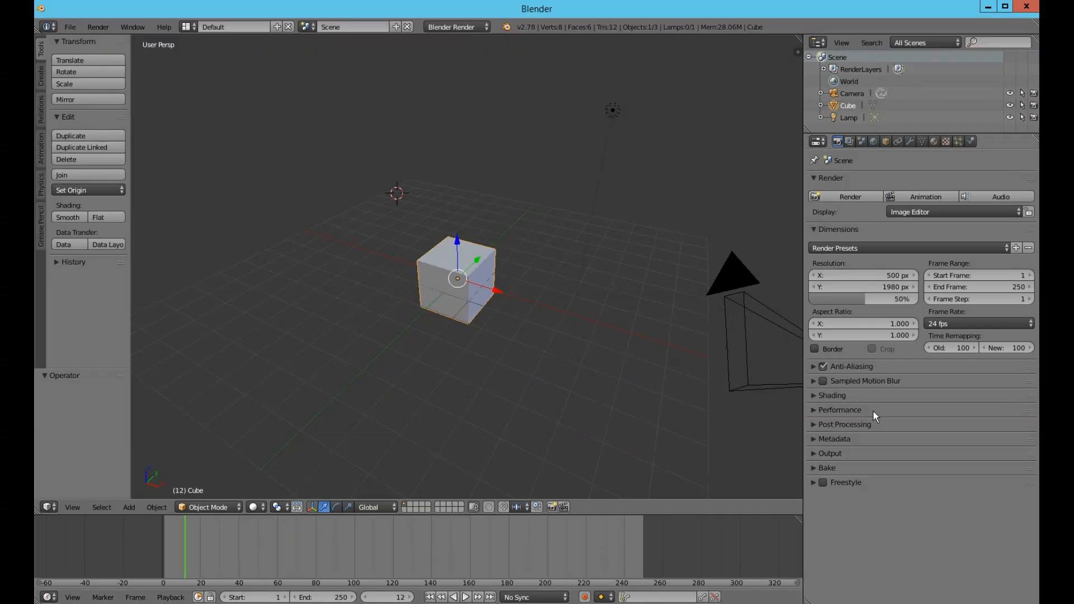
{"action": "left_click", "coordinate": [1030, 299]}
{"action": "left_click", "coordinate": [1029, 299]}
{"action": "left_click", "coordinate": [1029, 299]}
{"action": "left_click", "coordinate": [1029, 300]}
{"action": "left_click", "coordinate": [1029, 299]}
{"action": "left_click", "coordinate": [1030, 299]}
{"action": "left_click", "coordinate": [928, 302]}
{"action": "left_click", "coordinate": [928, 301]}
{"action": "left_click", "coordinate": [928, 301]}
{"action": "left_click", "coordinate": [928, 301]}
{"action": "left_click", "coordinate": [929, 302]}
{"action": "left_click", "coordinate": [928, 302]}
{"action": "left_click", "coordinate": [928, 302]}
Move the playhead to frame 0, start rendering the animation, and cancel it to return to the 3D view.
{"action": "left_click_drag", "start_coordinate": [187, 576], "coordinate": [162, 572]}
{"action": "left_click", "coordinate": [903, 197]}
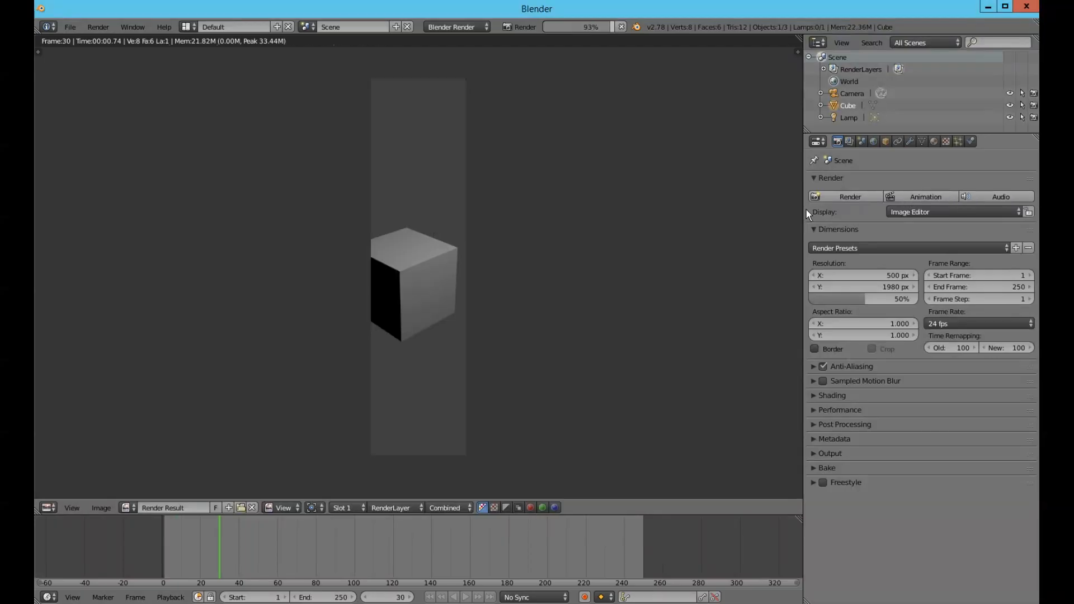
{"action": "key", "text": "Escape"}
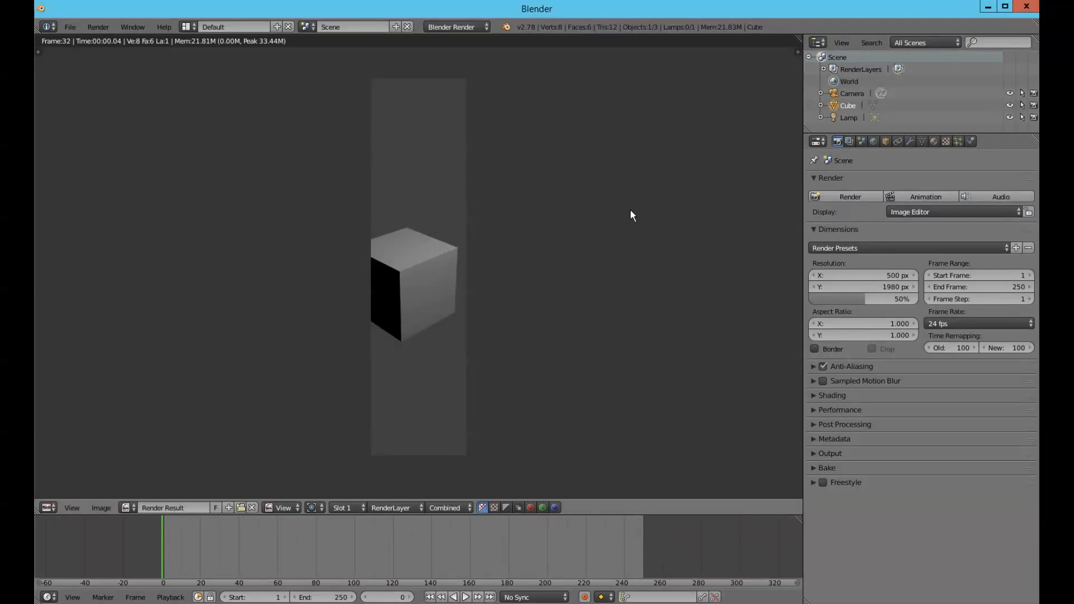
{"action": "key", "text": "Escape"}
Set the frame step to 20 and render the animation.
{"action": "left_click", "coordinate": [1030, 298]}
{"action": "left_click", "coordinate": [1029, 299]}
{"action": "left_click", "coordinate": [1029, 299]}
{"action": "left_click", "coordinate": [1029, 299]}
{"action": "left_click", "coordinate": [1008, 294]}
{"action": "type", "text": "20"}
{"action": "key", "text": "Return"}
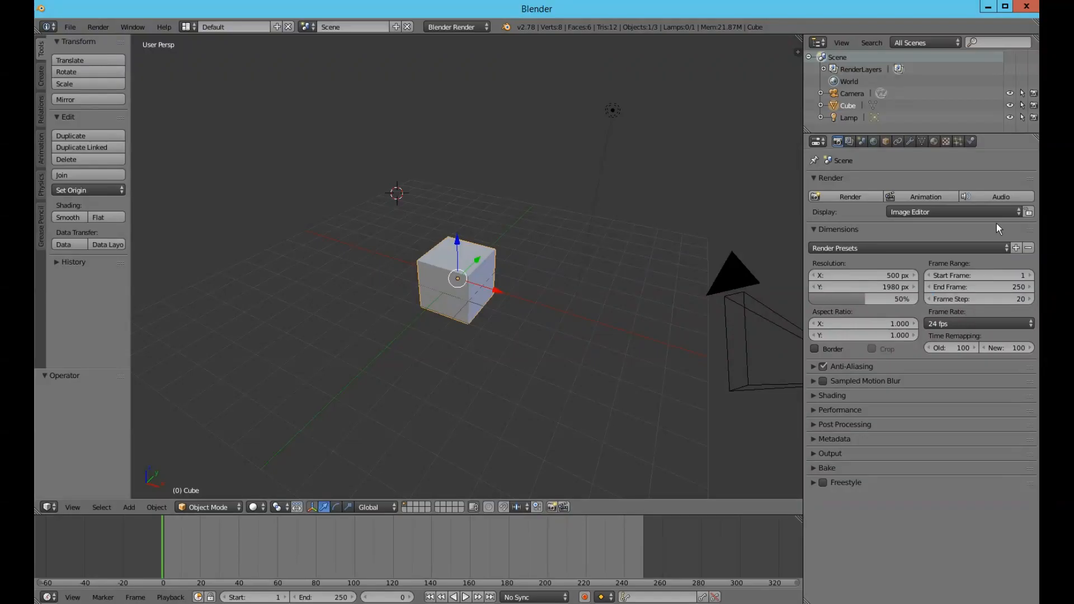
{"action": "left_click", "coordinate": [921, 196]}
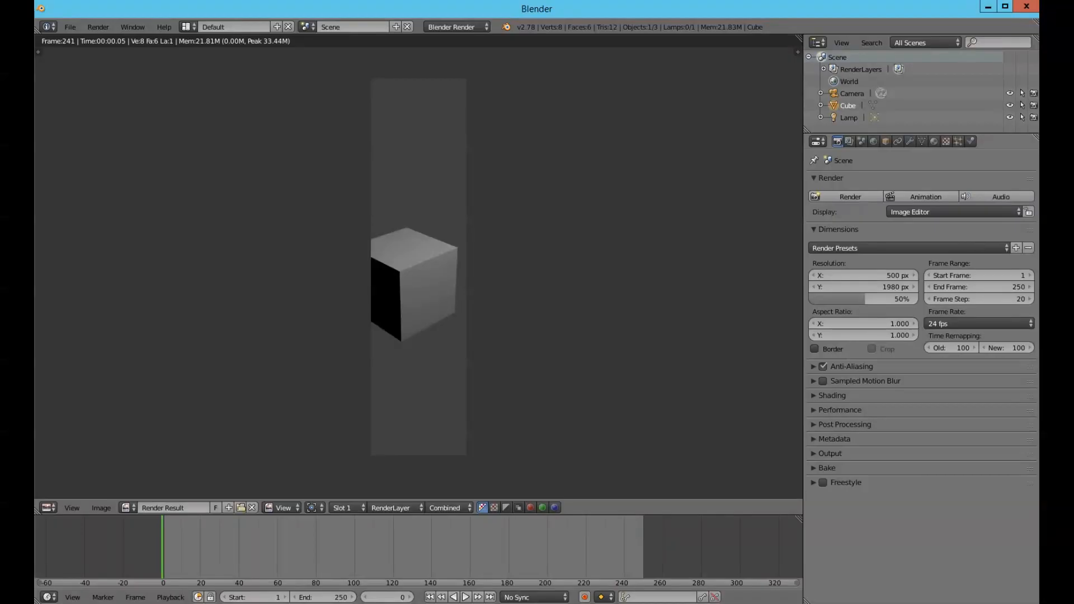
Set the frame step back to 1.
{"action": "left_click", "coordinate": [995, 298]}
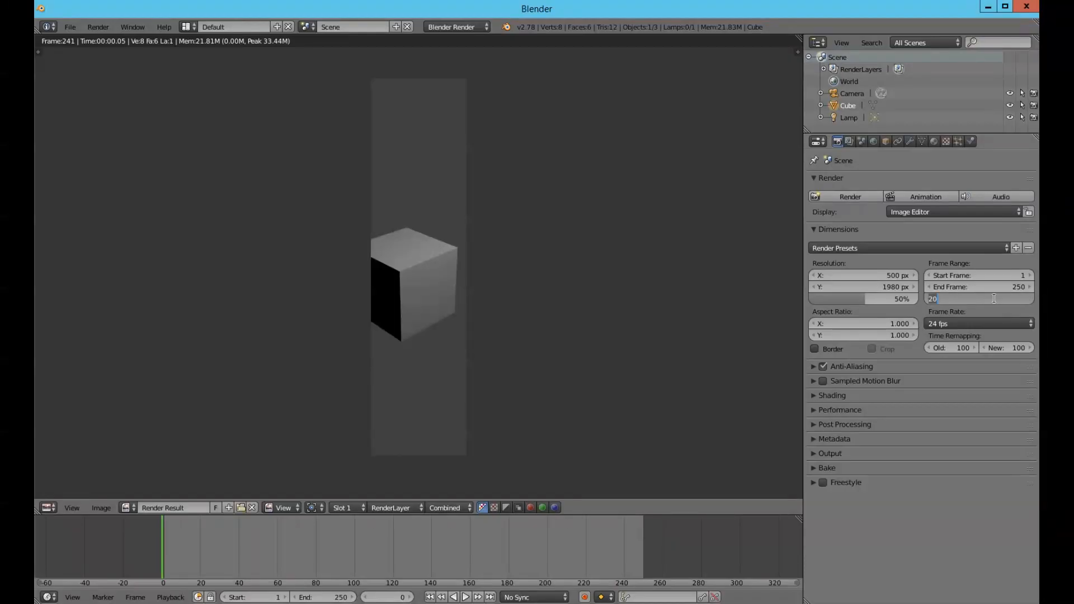
{"action": "type", "text": "1"}
{"action": "key", "text": "Return"}
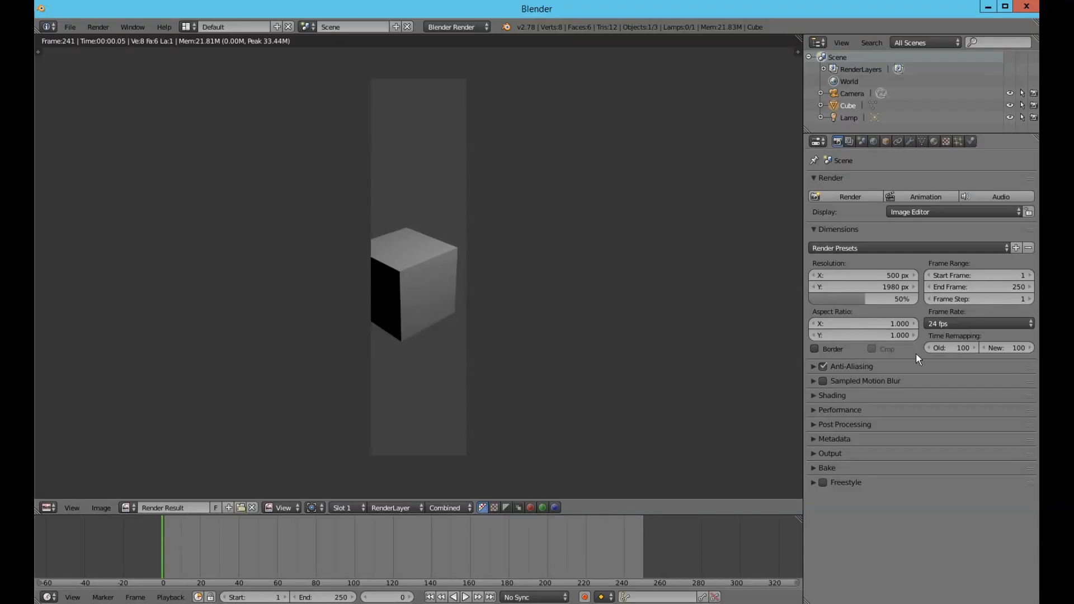
Try the frame rate presets 23.98, 24, 25, 29.97 and 30 fps one after another.
{"action": "left_click", "coordinate": [949, 323]}
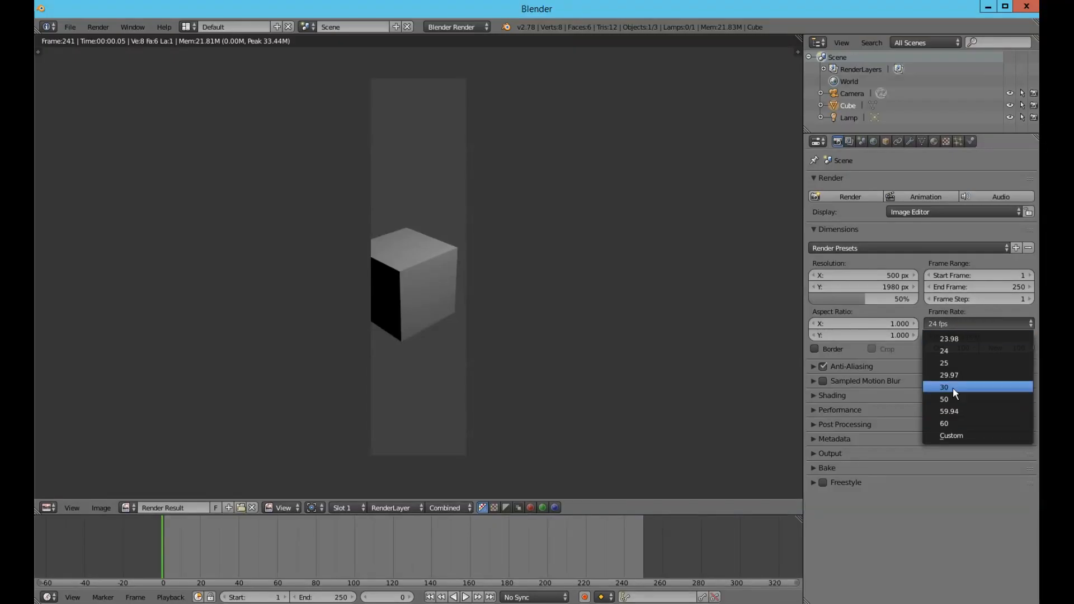
{"action": "left_click", "coordinate": [950, 327]}
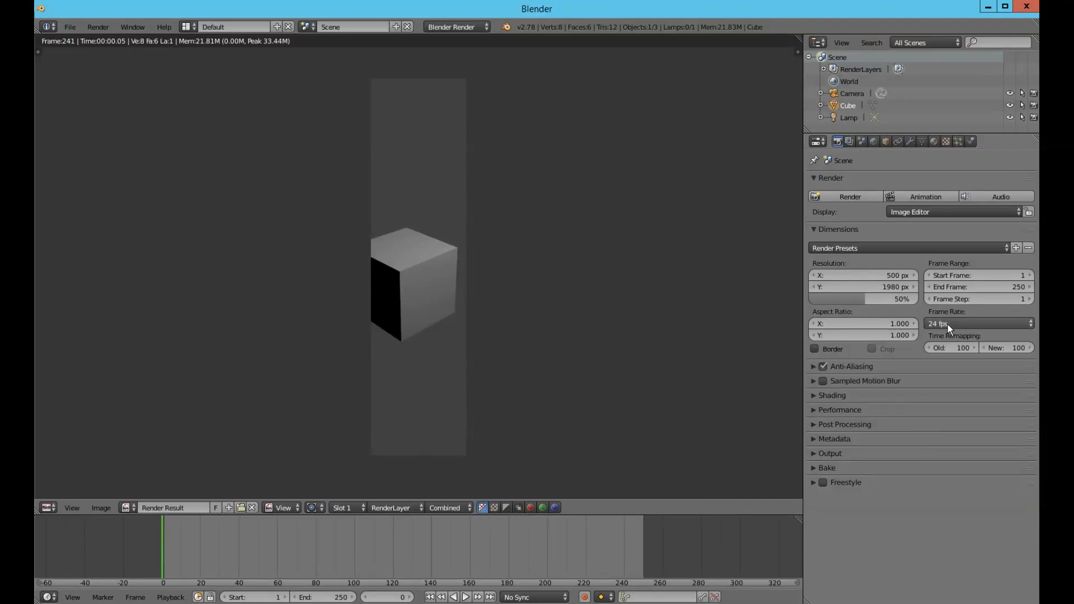
{"action": "left_click", "coordinate": [947, 323]}
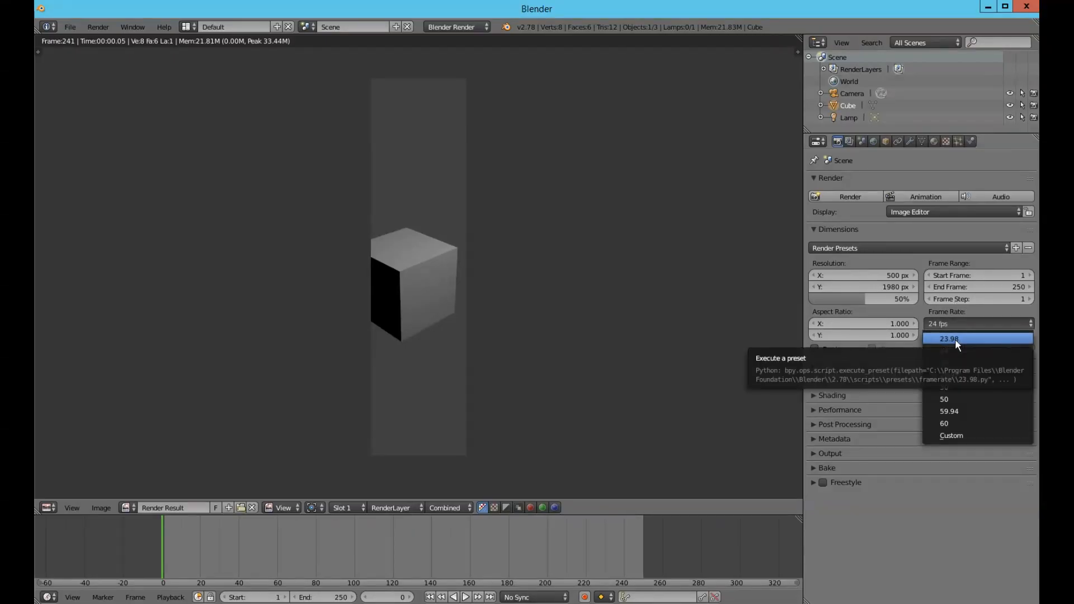
{"action": "left_click", "coordinate": [954, 339]}
{"action": "left_click", "coordinate": [951, 324]}
{"action": "left_click", "coordinate": [952, 348]}
{"action": "left_click", "coordinate": [952, 324]}
{"action": "left_click", "coordinate": [949, 362]}
{"action": "left_click", "coordinate": [951, 323]}
{"action": "left_click", "coordinate": [952, 373]}
{"action": "left_click", "coordinate": [951, 321]}
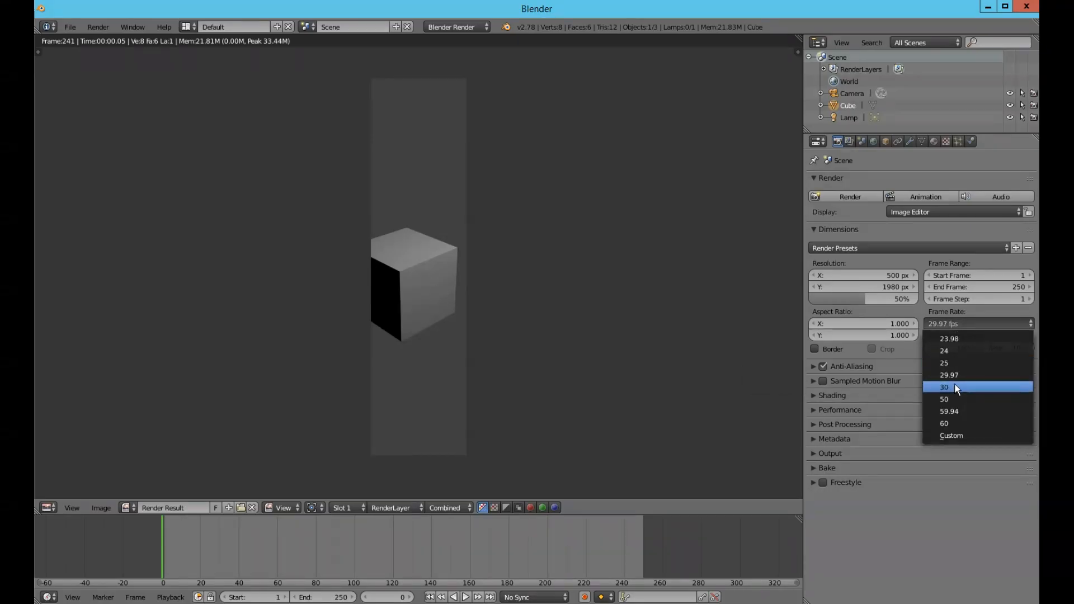
{"action": "left_click", "coordinate": [957, 387]}
Change the frame rate to 23.98 fps and return it to 24 fps.
{"action": "left_click", "coordinate": [957, 323]}
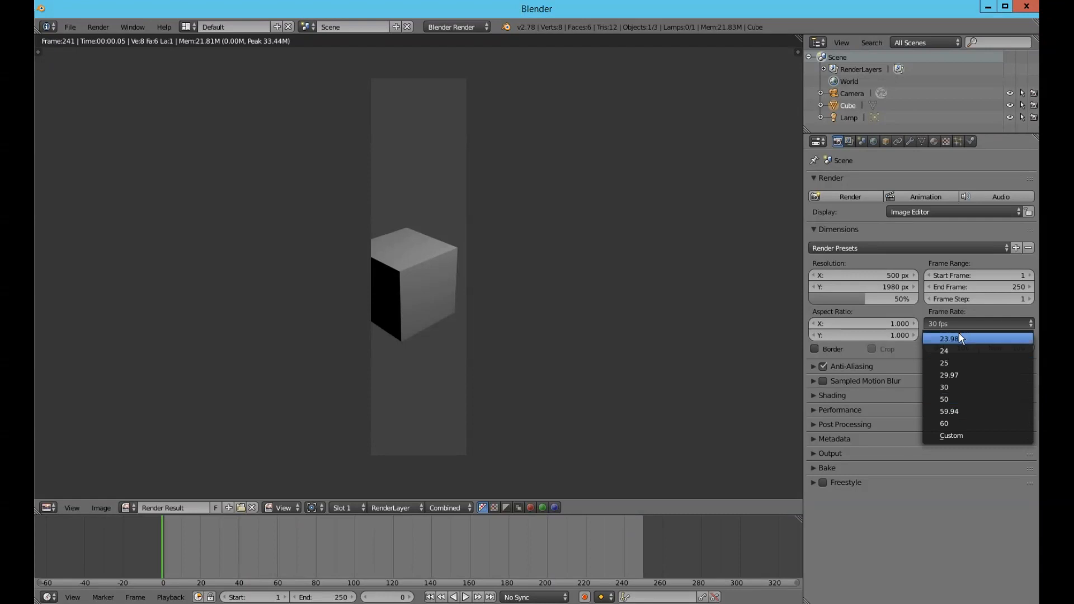
{"action": "left_click", "coordinate": [957, 339]}
{"action": "left_click", "coordinate": [945, 323]}
{"action": "left_click", "coordinate": [950, 351]}
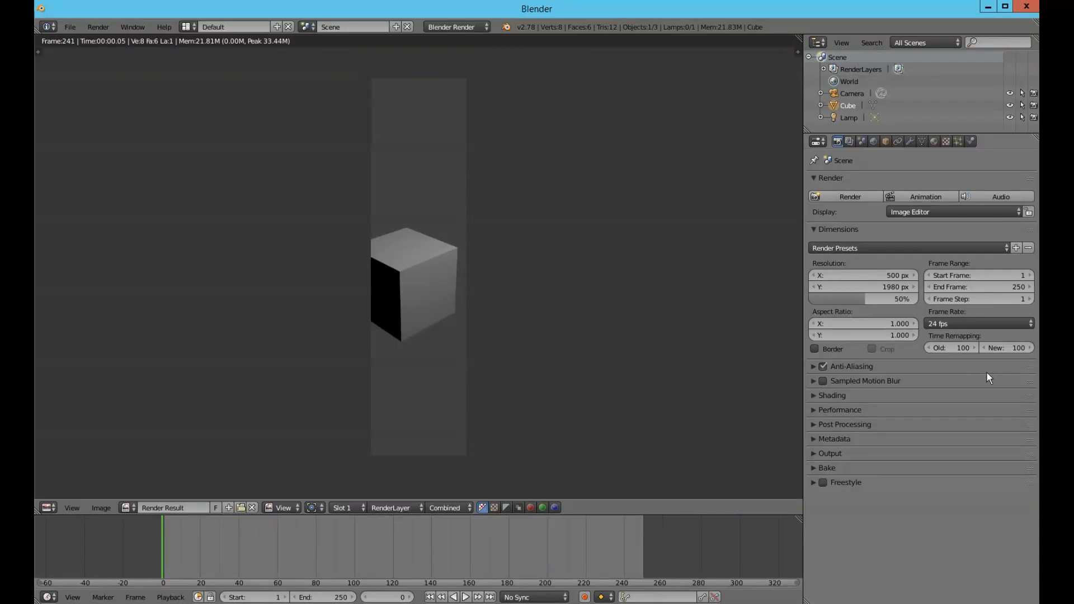
Expand and collapse the Anti-Aliasing, Sampled Motion Blur and Shading sections in turn to view their settings.
{"action": "left_click", "coordinate": [924, 367]}
{"action": "left_click", "coordinate": [924, 367]}
{"action": "left_click", "coordinate": [918, 384]}
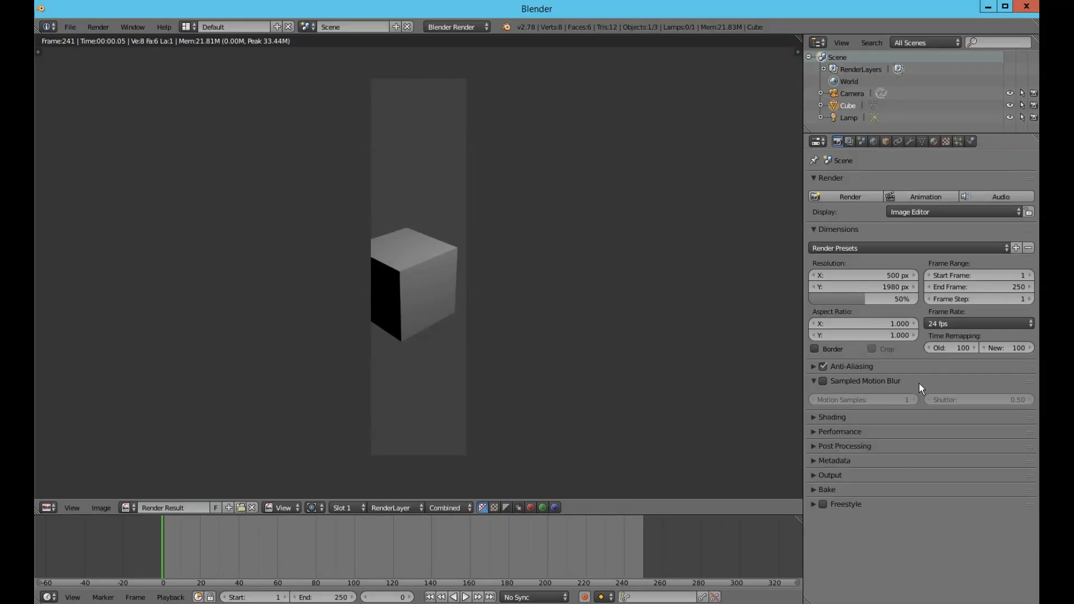
{"action": "left_click", "coordinate": [919, 384]}
{"action": "left_click", "coordinate": [878, 391]}
{"action": "left_click", "coordinate": [871, 396]}
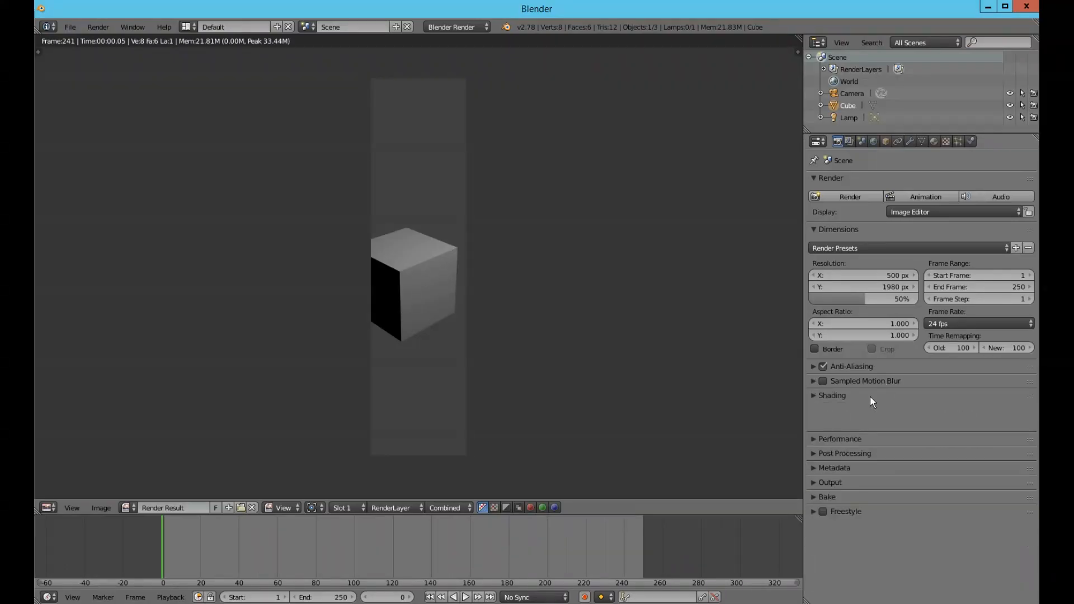
Expand and collapse the Performance, Post Processing, Metadata and Output sections in turn to view their settings.
{"action": "left_click", "coordinate": [864, 407]}
{"action": "left_click", "coordinate": [864, 411]}
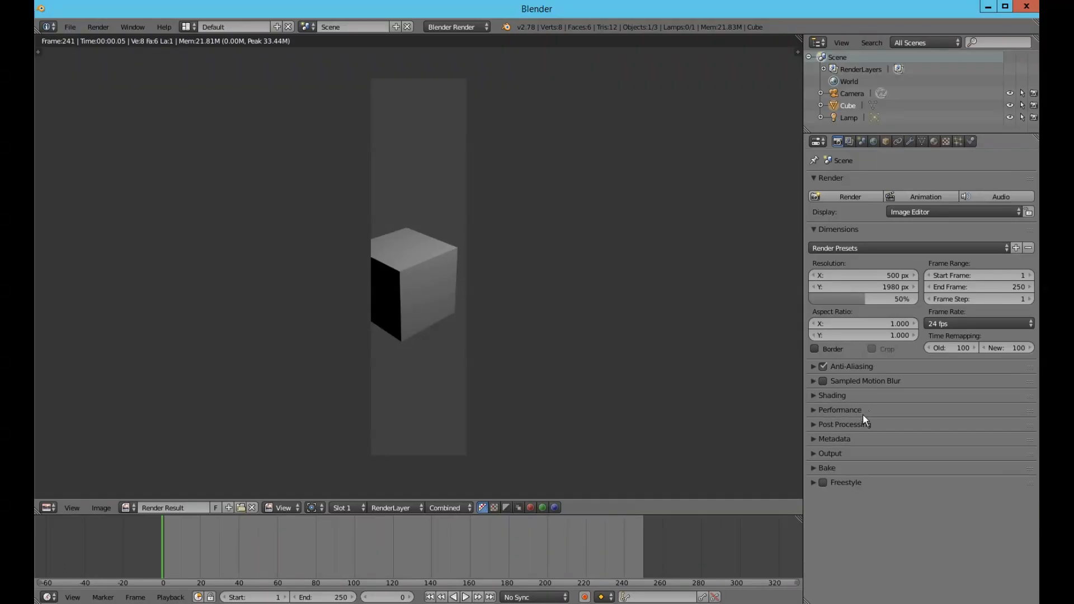
{"action": "left_click", "coordinate": [862, 425]}
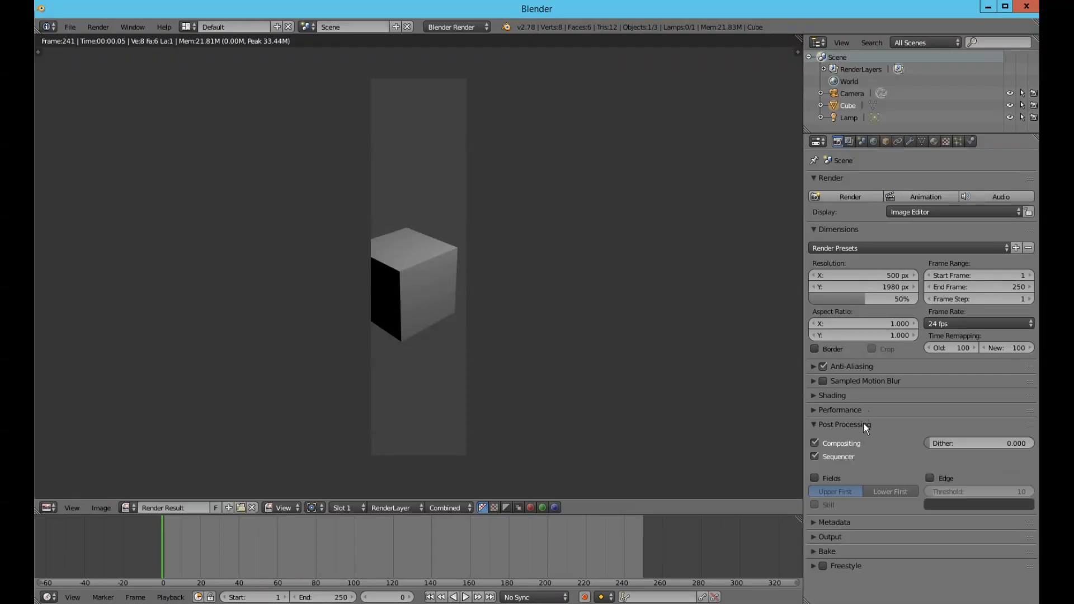
{"action": "left_click", "coordinate": [863, 423]}
{"action": "left_click", "coordinate": [866, 437]}
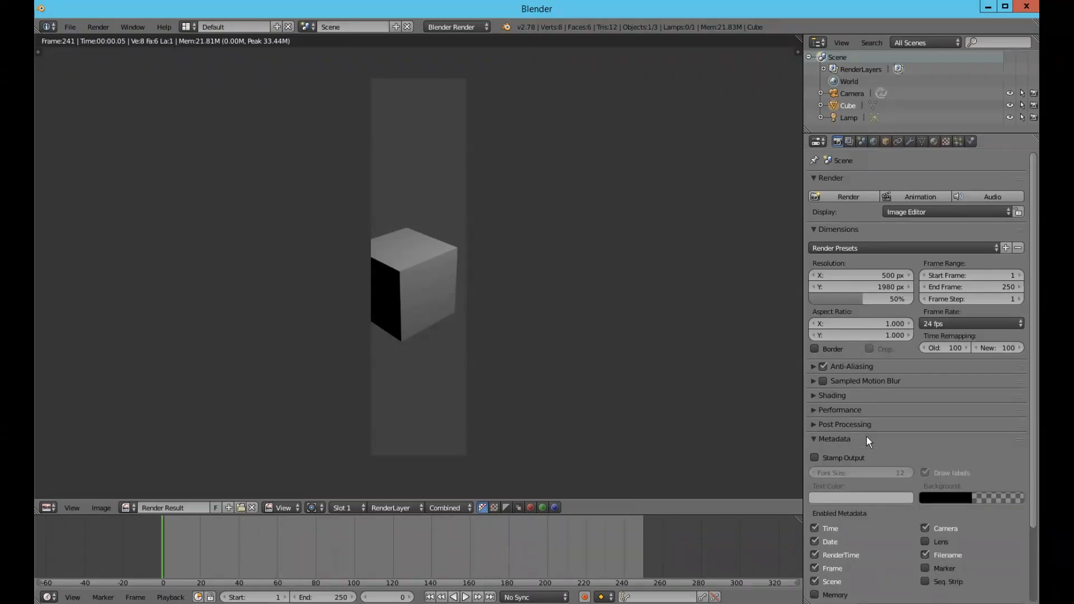
{"action": "left_click", "coordinate": [867, 439]}
{"action": "left_click", "coordinate": [860, 454]}
{"action": "left_click", "coordinate": [860, 455]}
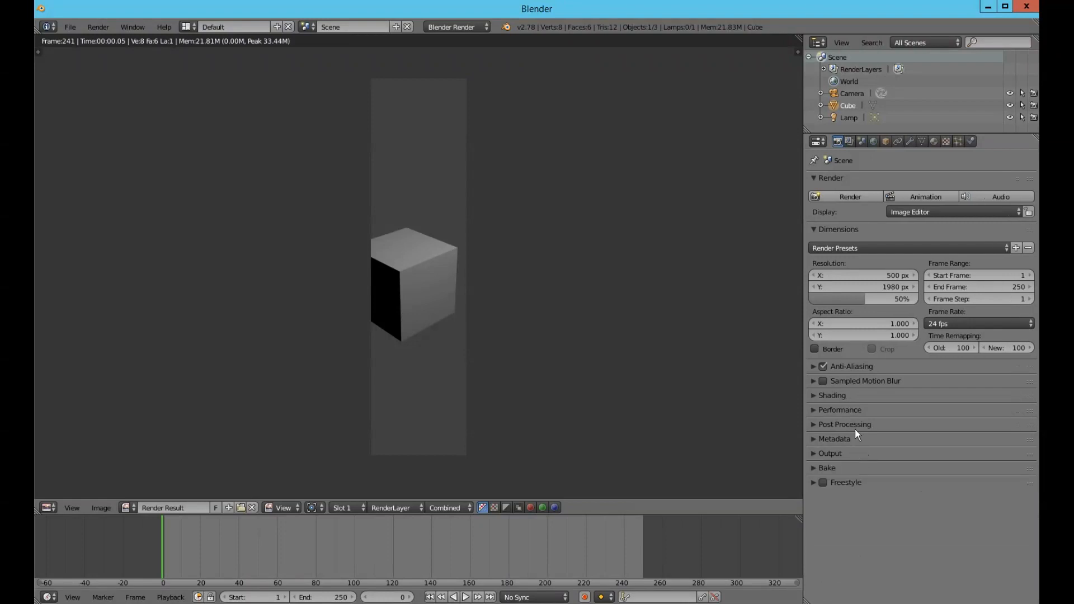
Expand the Output section, open the file browser for the output path and look through the files in C:\tmp\.
{"action": "left_click", "coordinate": [837, 454]}
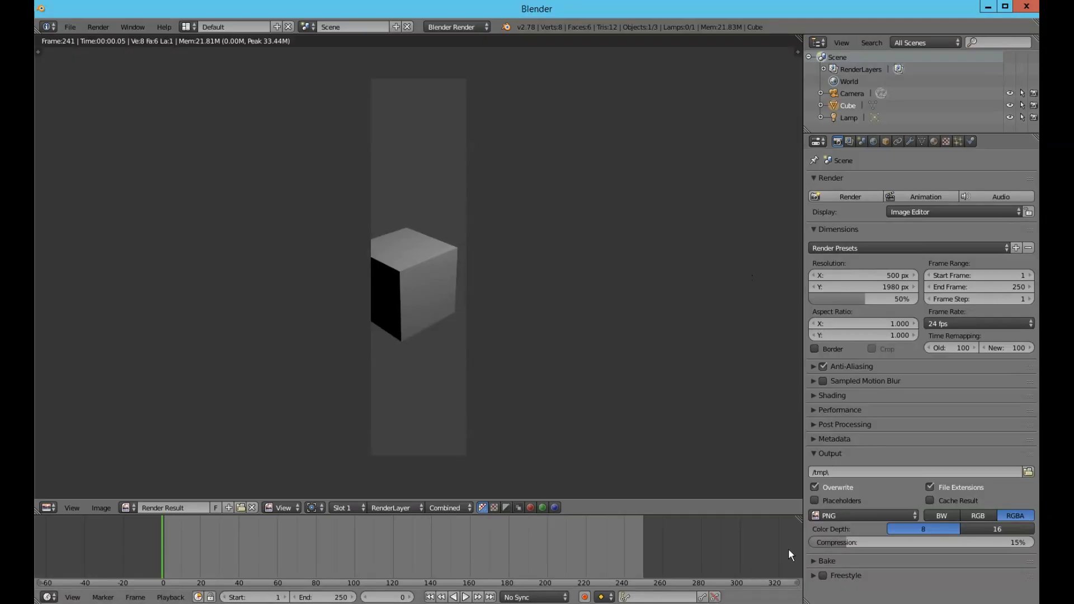
{"action": "left_click", "coordinate": [839, 470]}
{"action": "left_click", "coordinate": [1028, 472]}
{"action": "left_click", "coordinate": [1028, 472]}
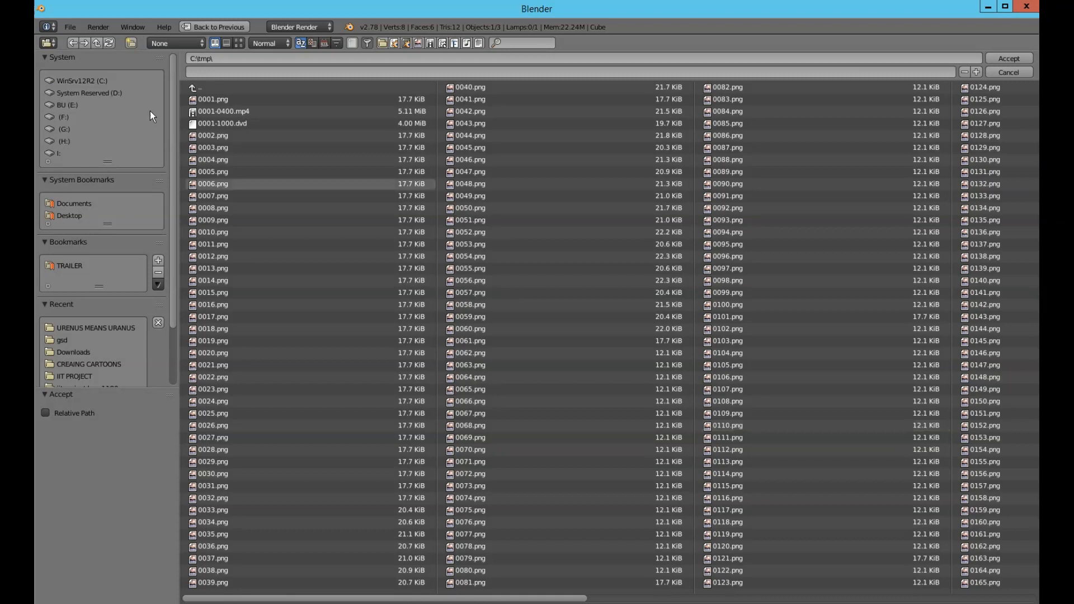
{"action": "scroll", "coordinate": [342, 432], "scroll_direction": "down", "scroll_amount": 1}
{"action": "scroll", "coordinate": [343, 434], "scroll_direction": "down", "scroll_amount": 2}
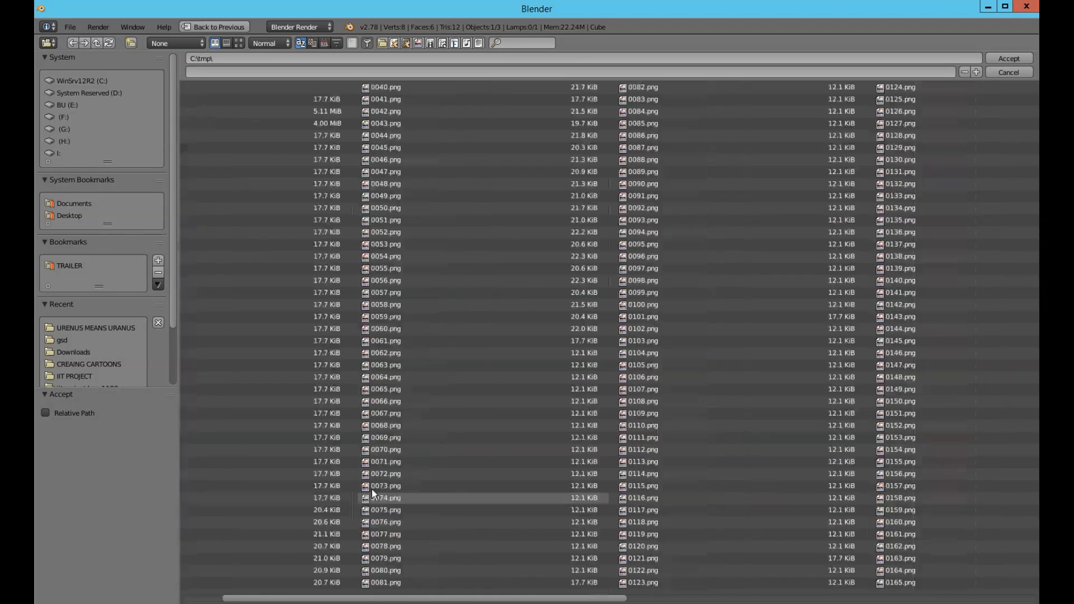
Browse the recent folders gsd and Downloads, and select the python blender folder as the output location.
{"action": "left_click", "coordinate": [63, 340]}
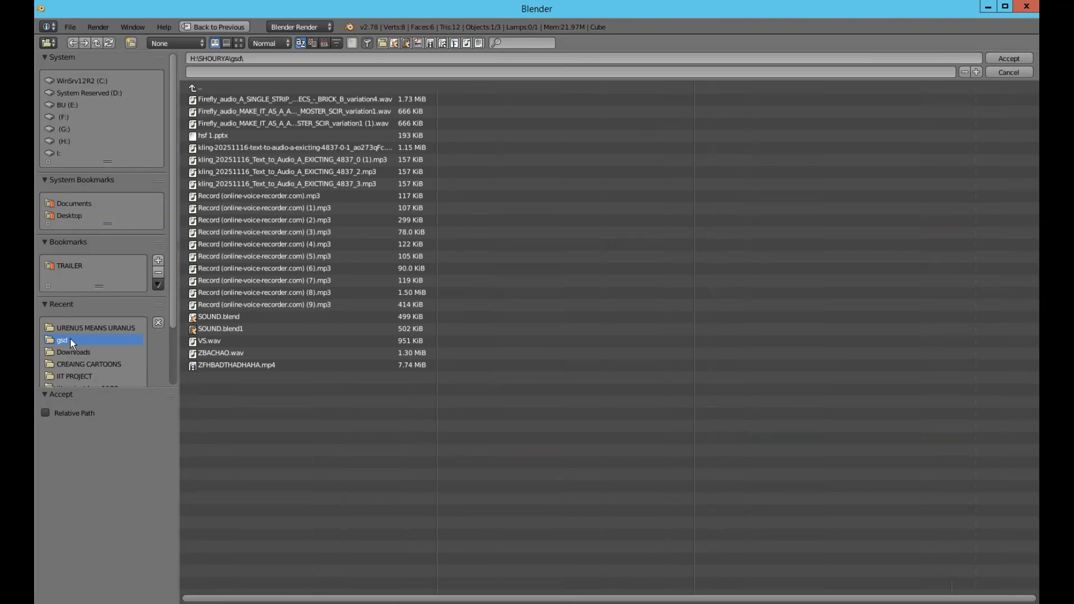
{"action": "left_click", "coordinate": [74, 351]}
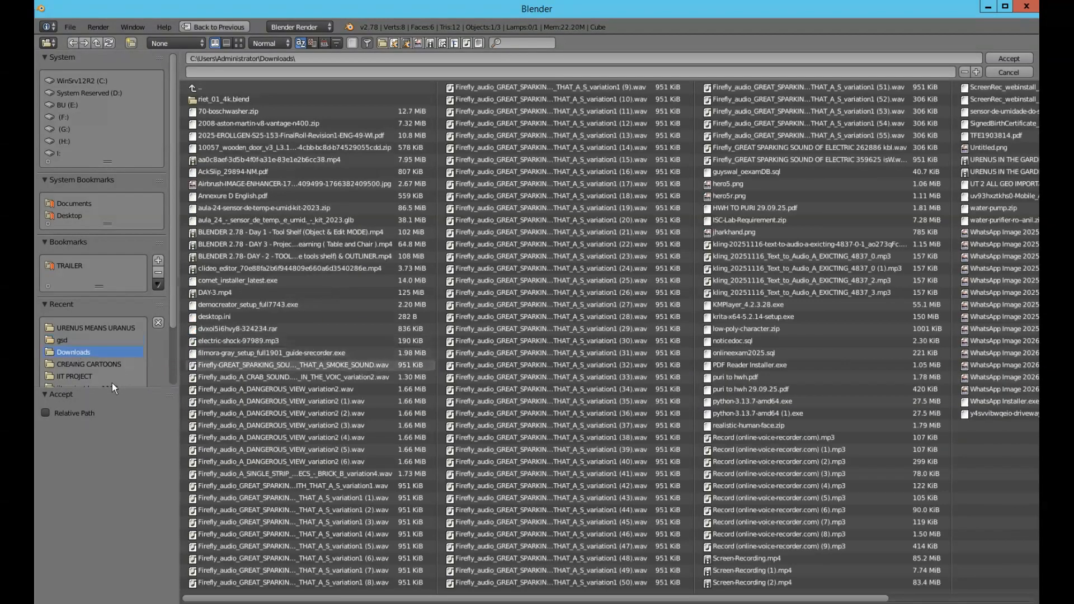
{"action": "scroll", "coordinate": [82, 378], "scroll_direction": "down", "scroll_amount": 3}
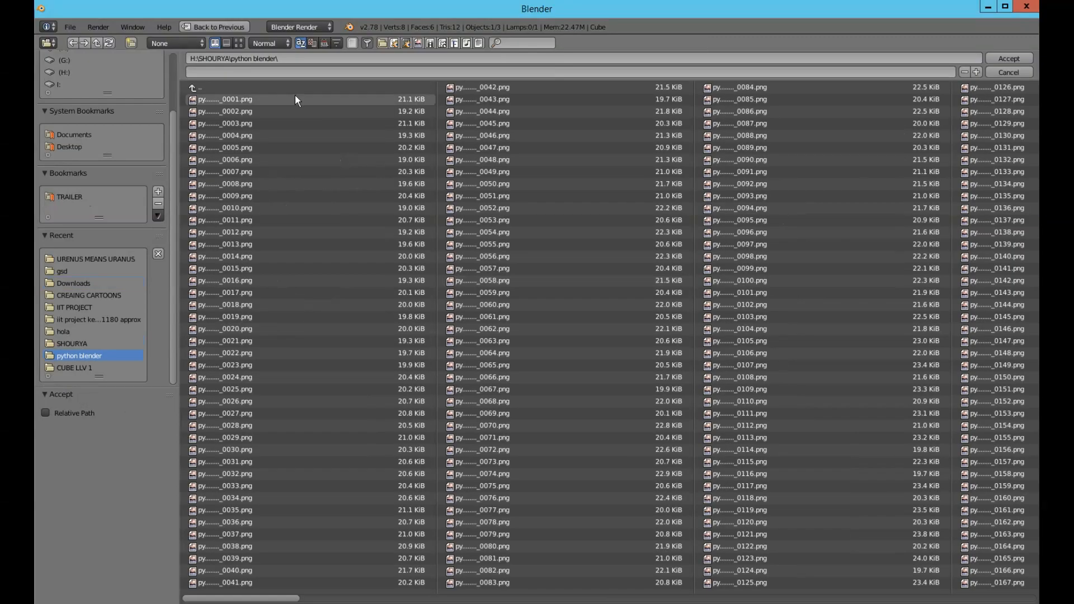
{"action": "scroll", "coordinate": [386, 391], "scroll_direction": "down", "scroll_amount": 3}
{"action": "scroll", "coordinate": [394, 438], "scroll_direction": "down", "scroll_amount": 5}
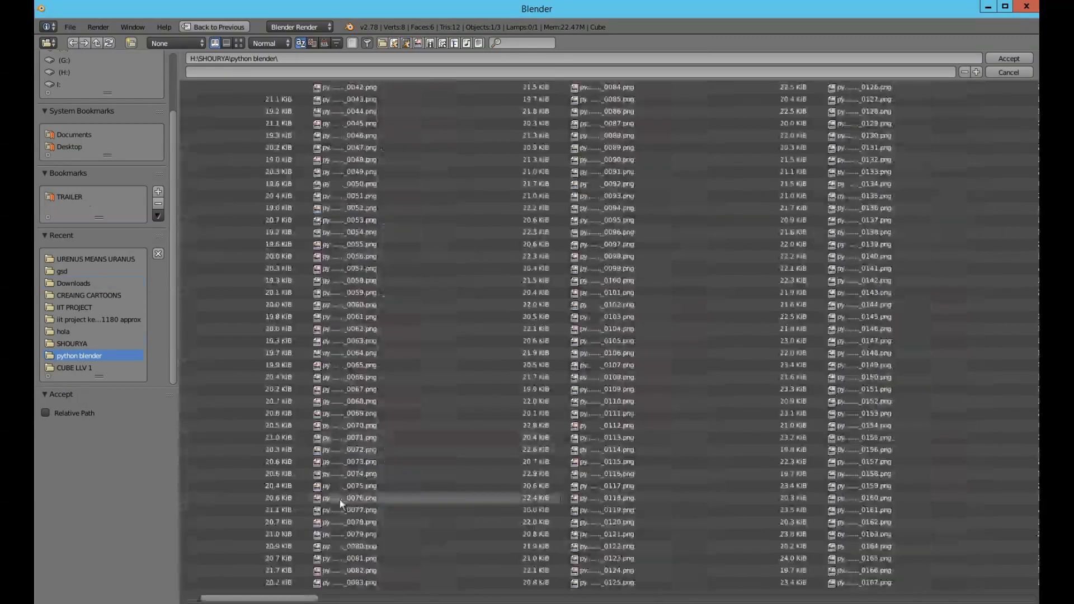
Name the render output with a 2 followed by a long run of 3s and accept the output path.
{"action": "left_click", "coordinate": [303, 67]}
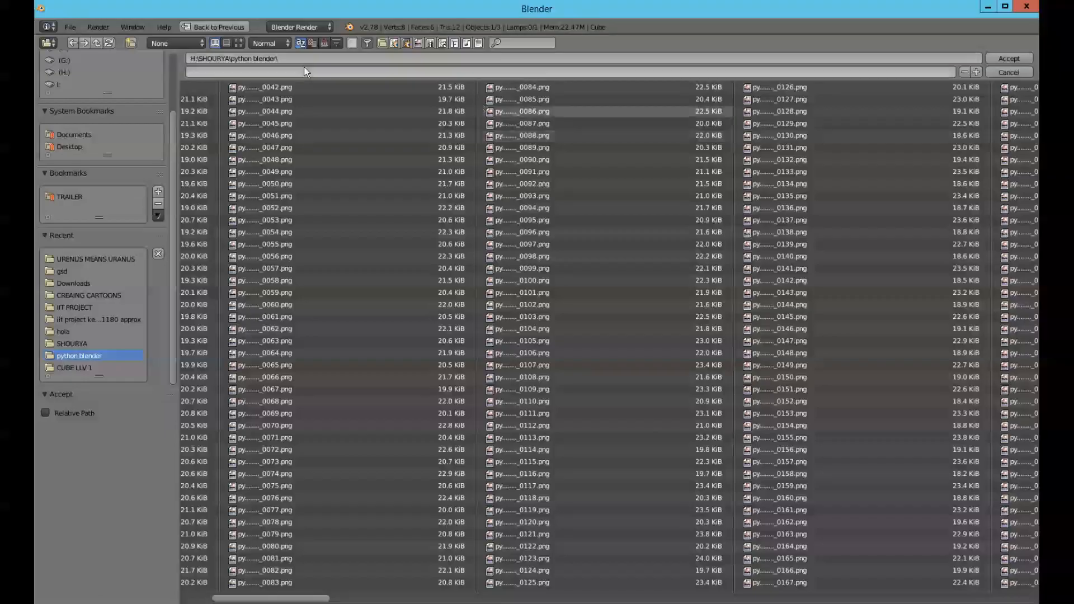
{"action": "type", "text": "2333333333333333333333333333333333333"}
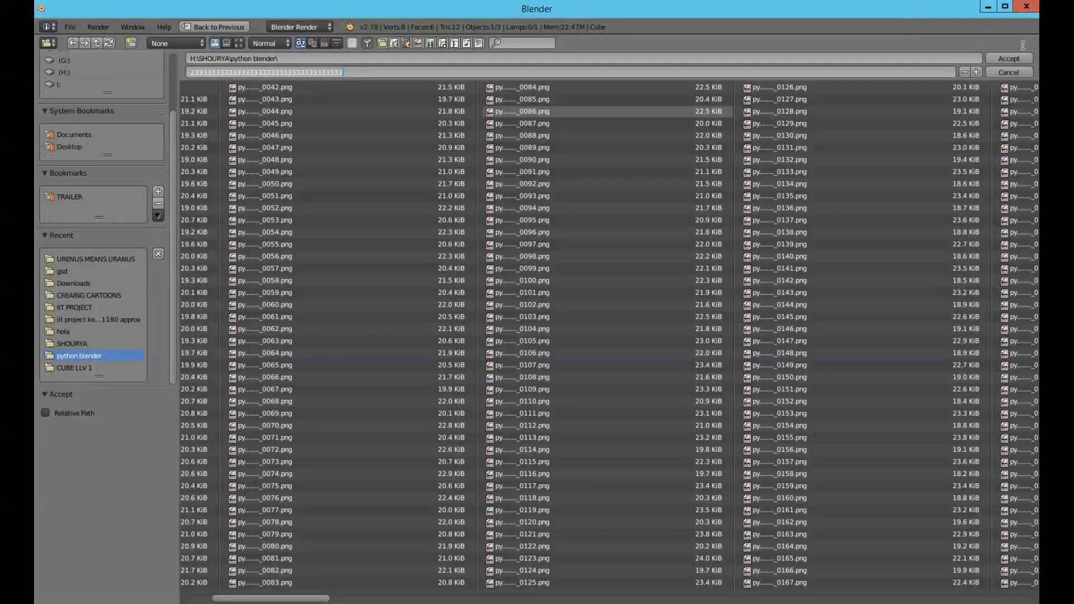
{"action": "left_click", "coordinate": [1009, 60]}
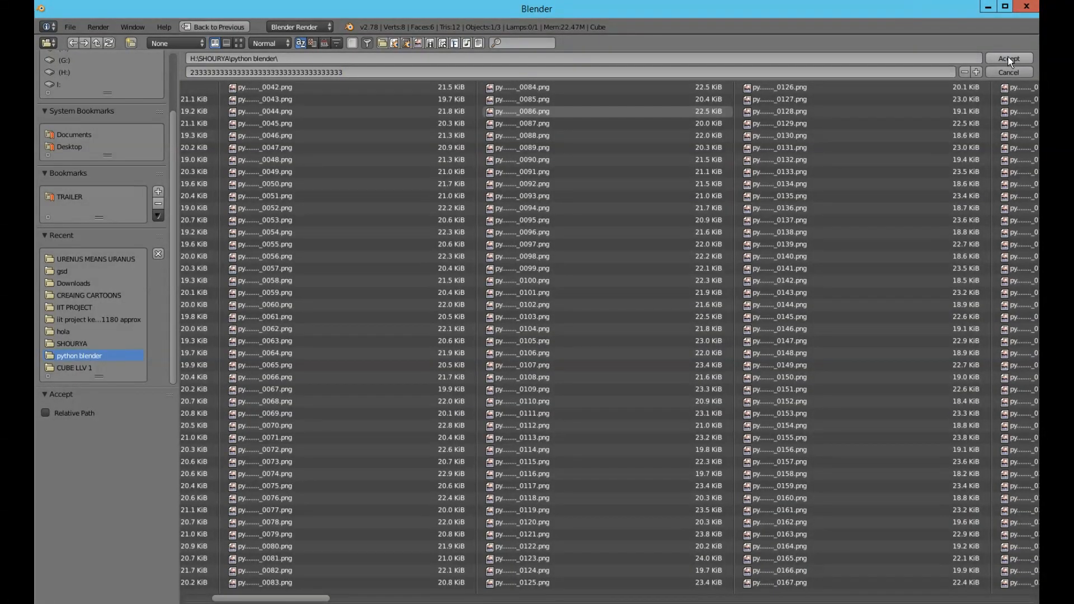
{"action": "left_click", "coordinate": [1009, 60]}
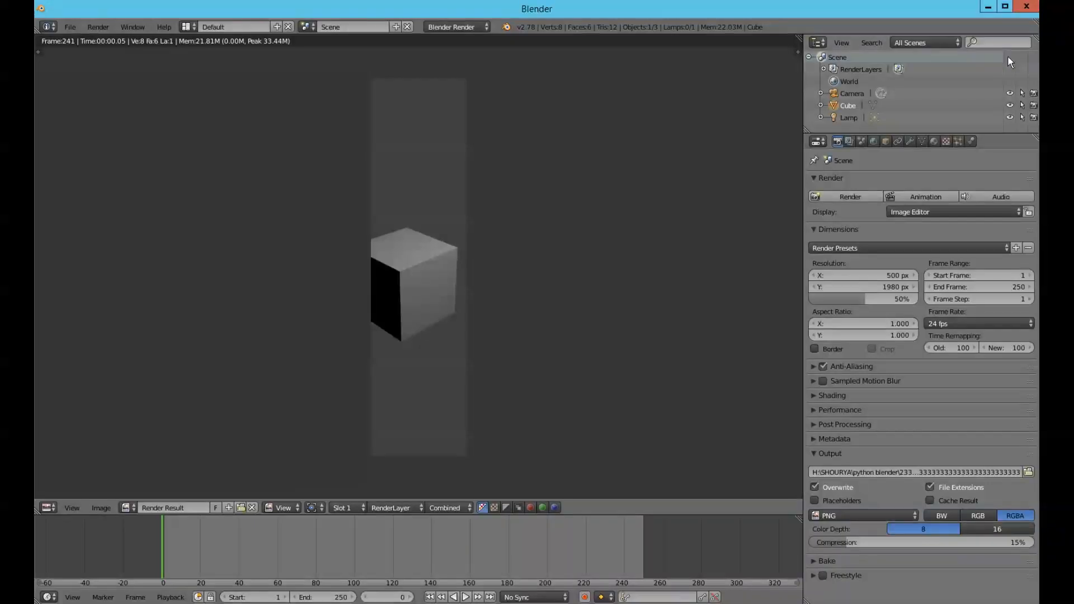
Start rendering the animation to the chosen output path, stop it partway, and quit Blender.
{"action": "left_click", "coordinate": [920, 196]}
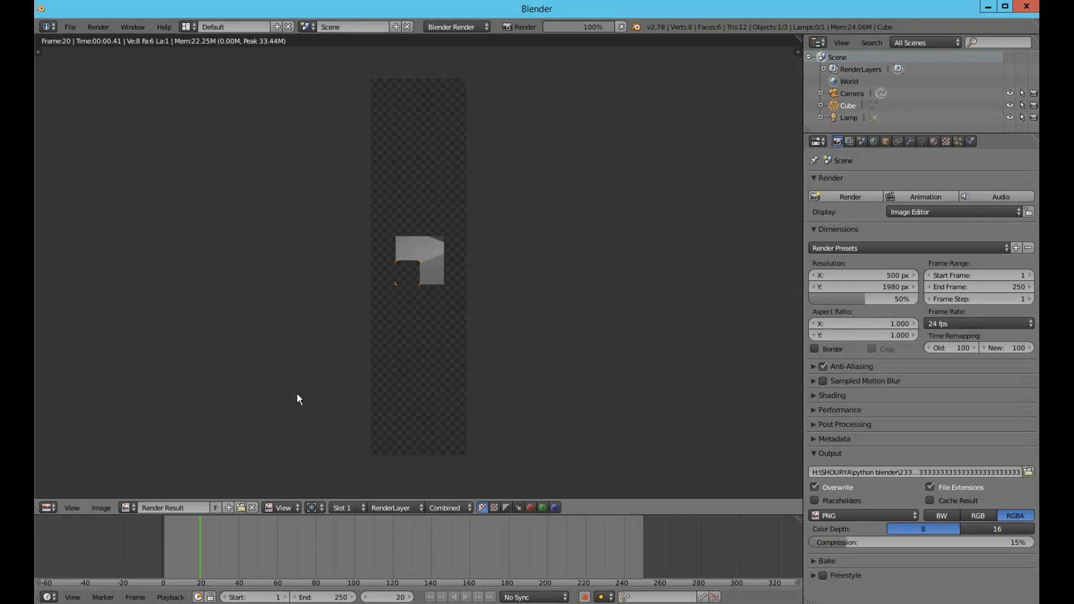
{"action": "key", "text": "Escape"}
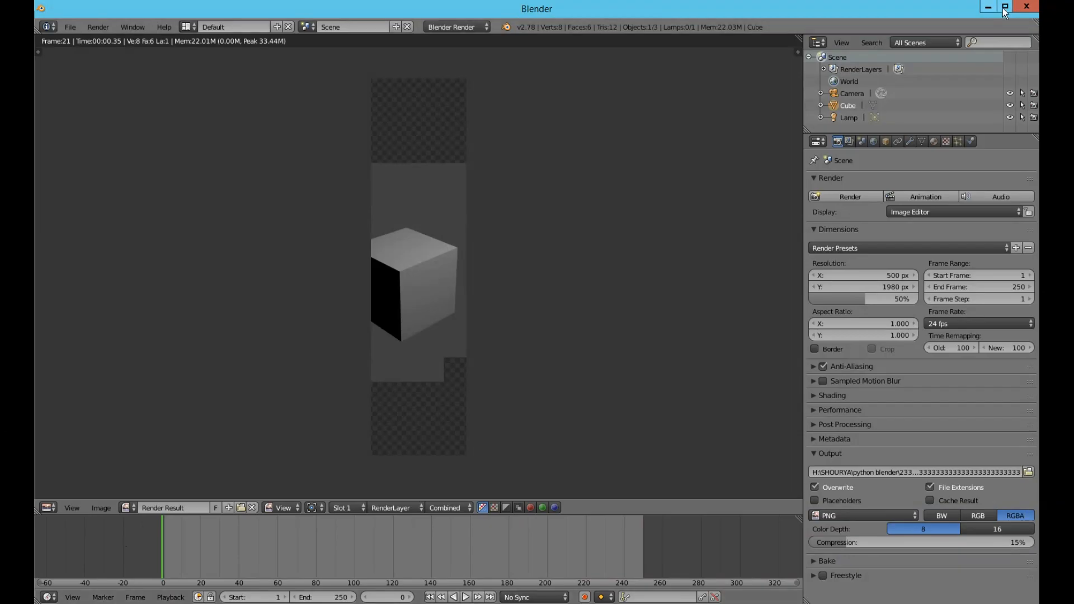
{"action": "left_click", "coordinate": [1027, 8]}
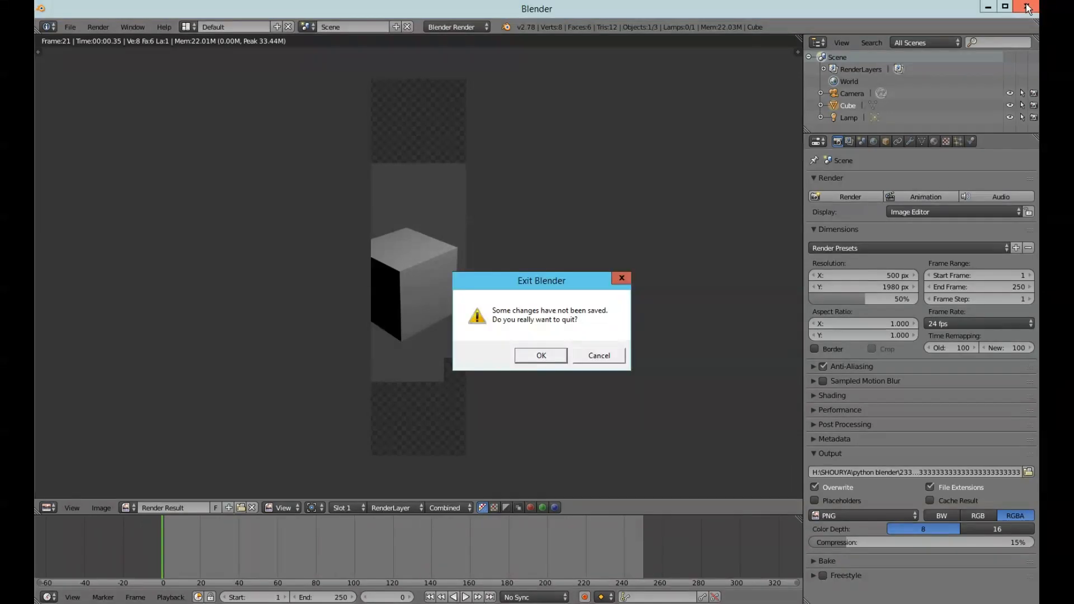